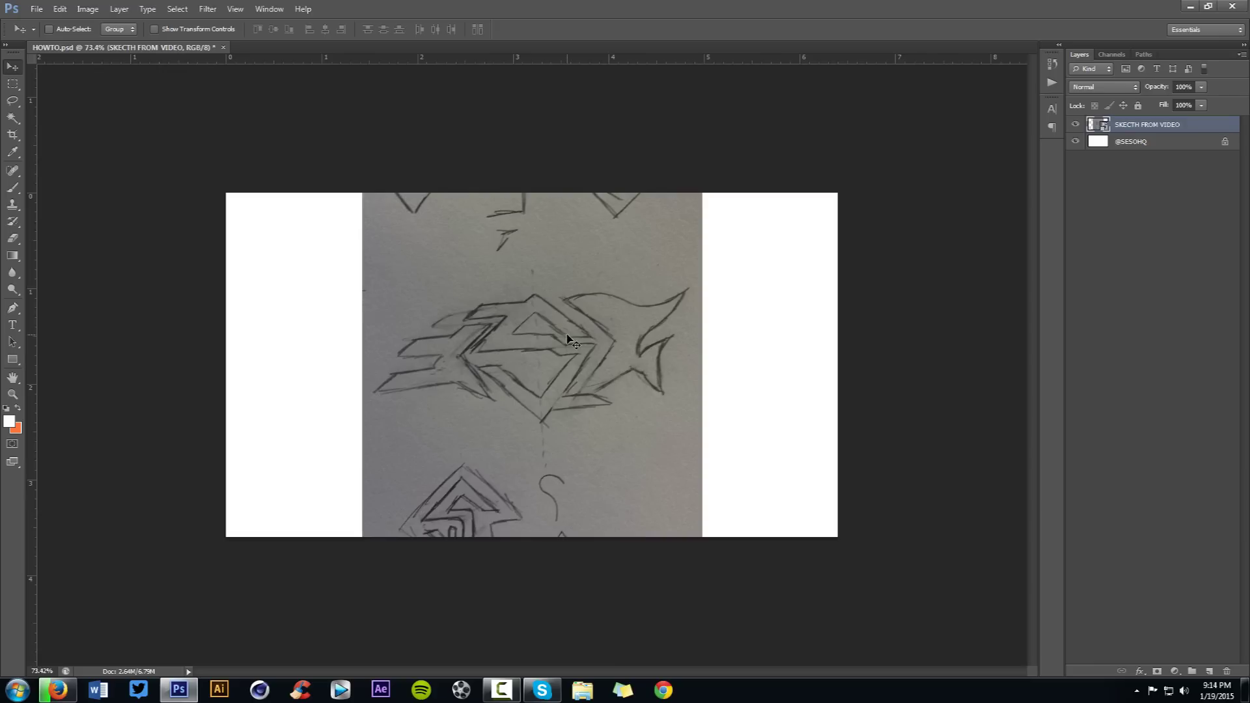
Step: Check which paths the Paths to Illustrator export offers, without exporting anything
{"action": "scroll", "coordinate": [567, 336], "scroll_direction": "up", "scroll_amount": 3}
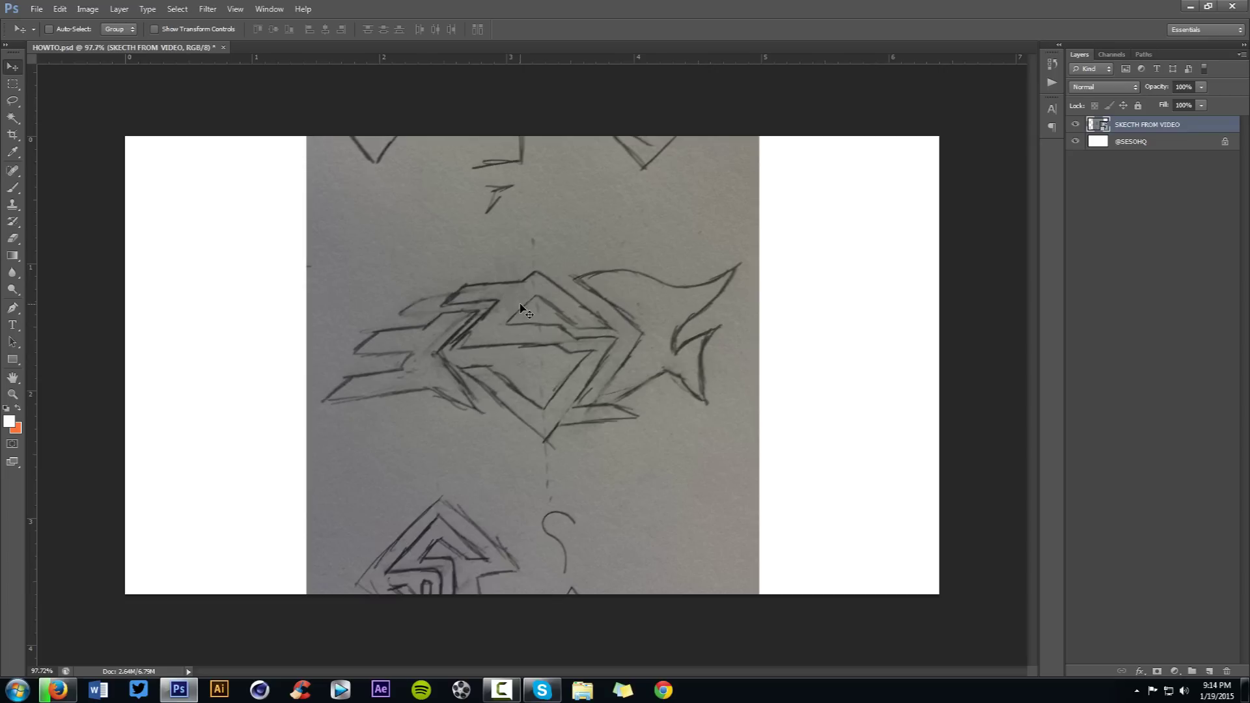
{"action": "left_click", "coordinate": [36, 9]}
{"action": "mouse_move", "coordinate": [73, 252]}
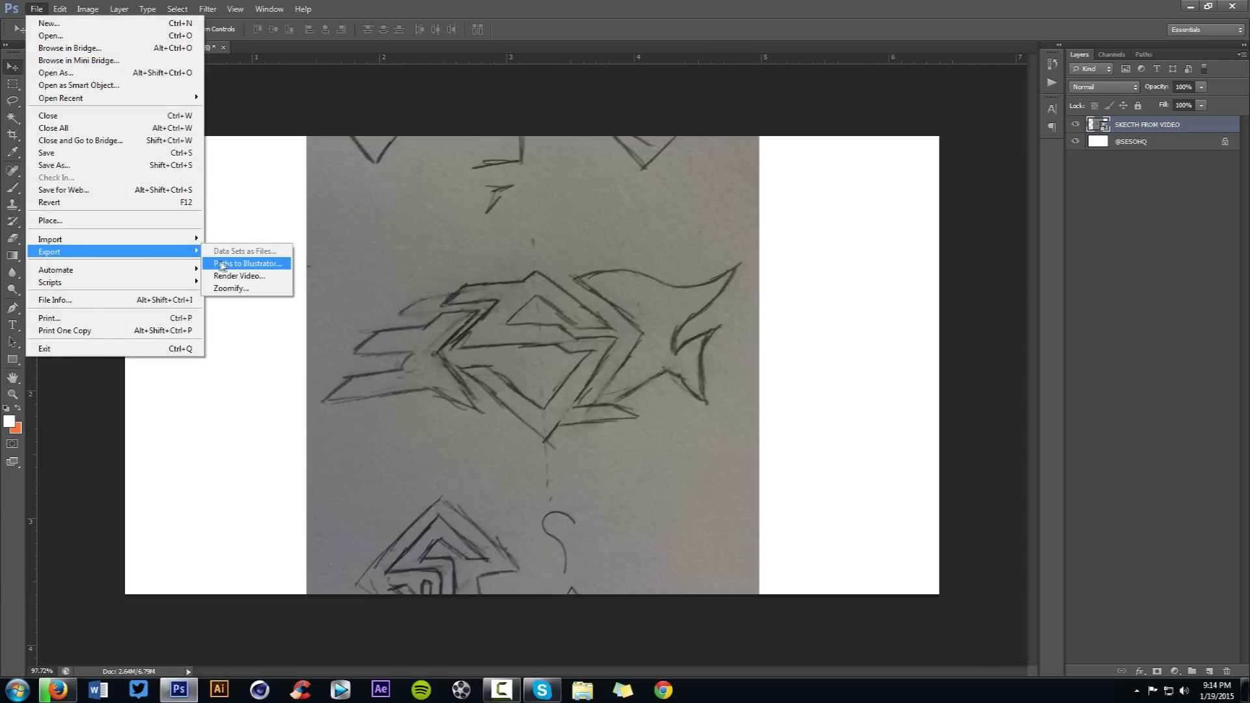
{"action": "left_click", "coordinate": [222, 264]}
{"action": "left_click", "coordinate": [545, 245]}
{"action": "left_click", "coordinate": [711, 253]}
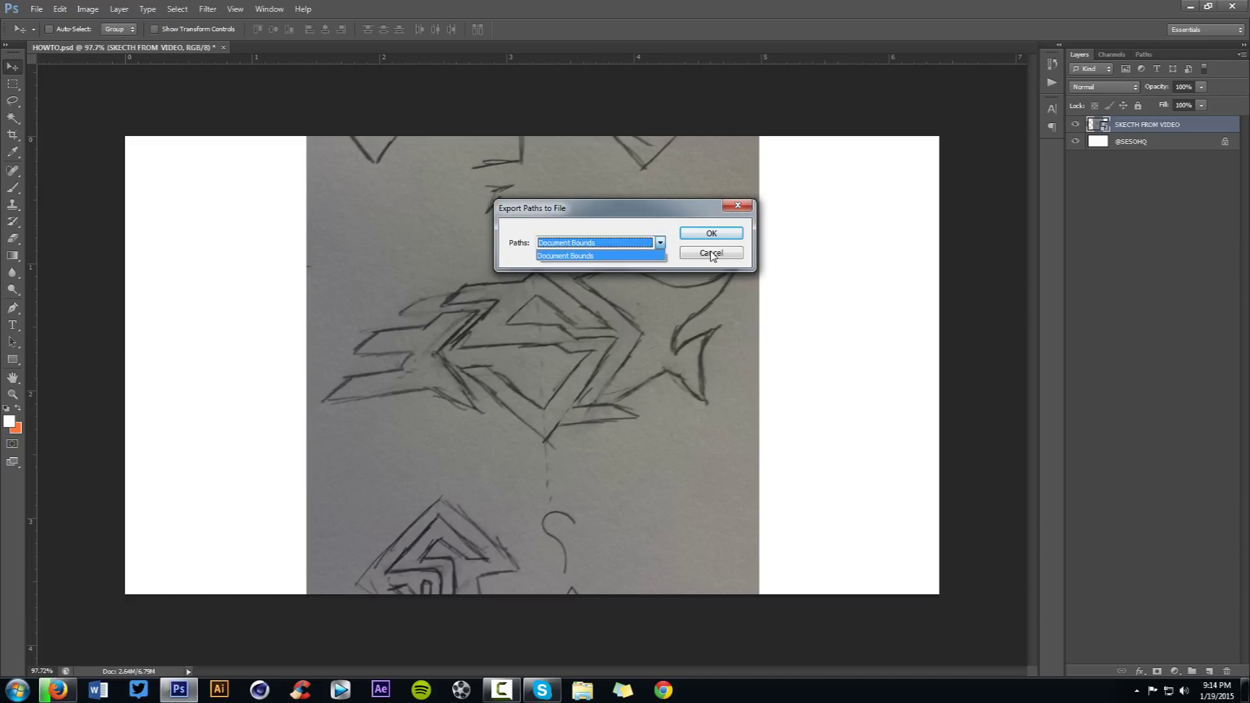
{"action": "left_click", "coordinate": [710, 253]}
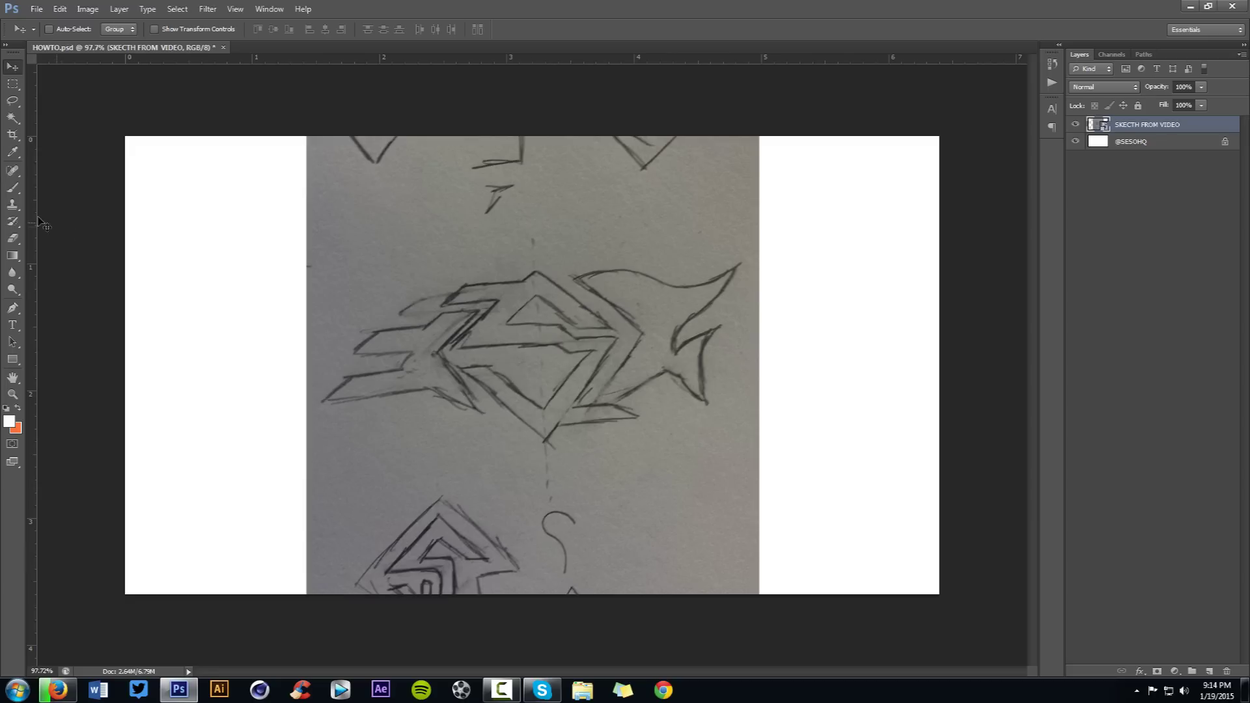
Step: Place a vertical guide through the peak of the central sketched emblem and activate the standard Pen tool
{"action": "left_click_drag", "start_coordinate": [43, 214], "coordinate": [532, 239]}
{"action": "scroll", "coordinate": [521, 285], "scroll_direction": "up", "scroll_amount": 3}
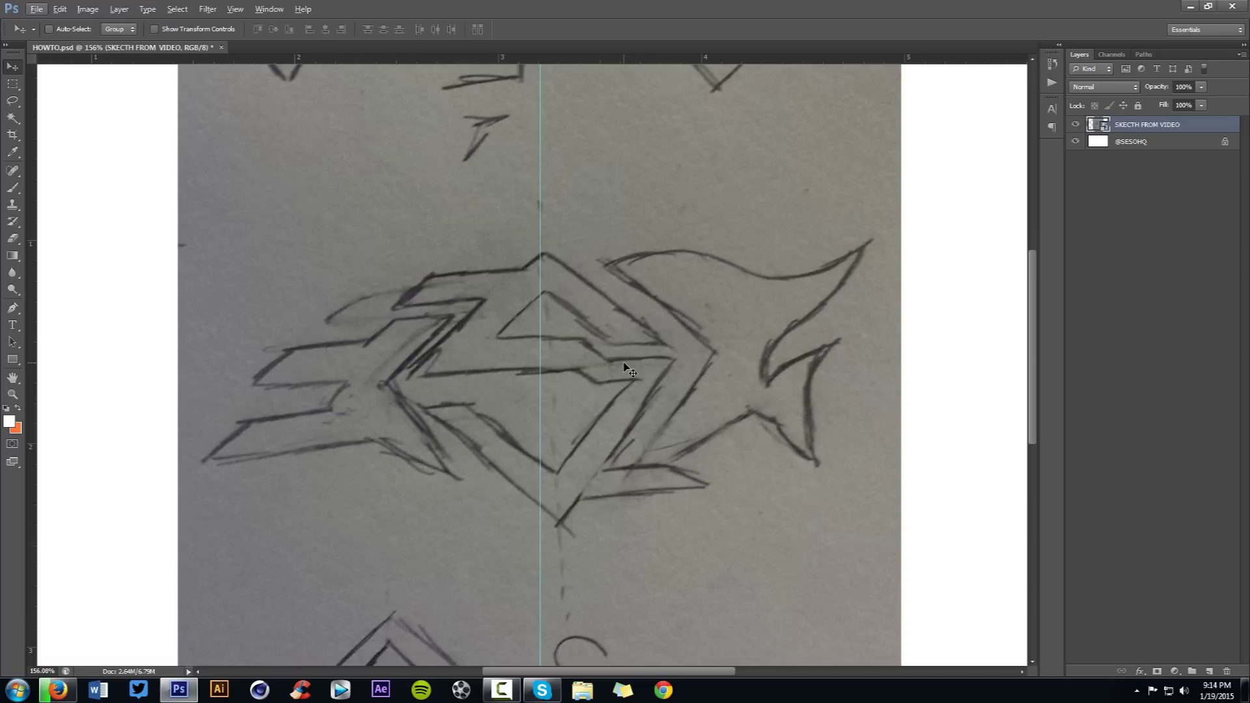
{"action": "key", "text": "p"}
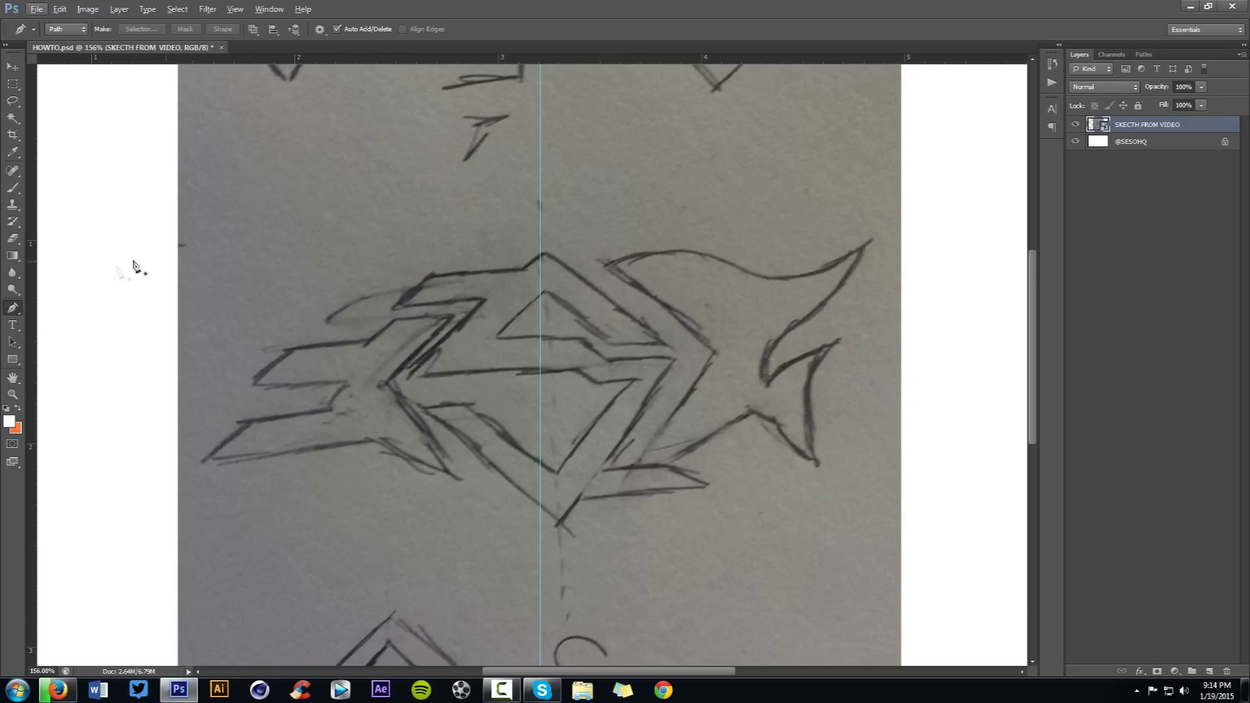
{"action": "right_click", "coordinate": [12, 308]}
{"action": "left_click", "coordinate": [57, 309]}
Step: Trace the emblem's upper half as a straight-edged path from the peak around the left arm and along the lower edge
{"action": "scroll", "coordinate": [383, 228], "scroll_direction": "up", "scroll_amount": 3}
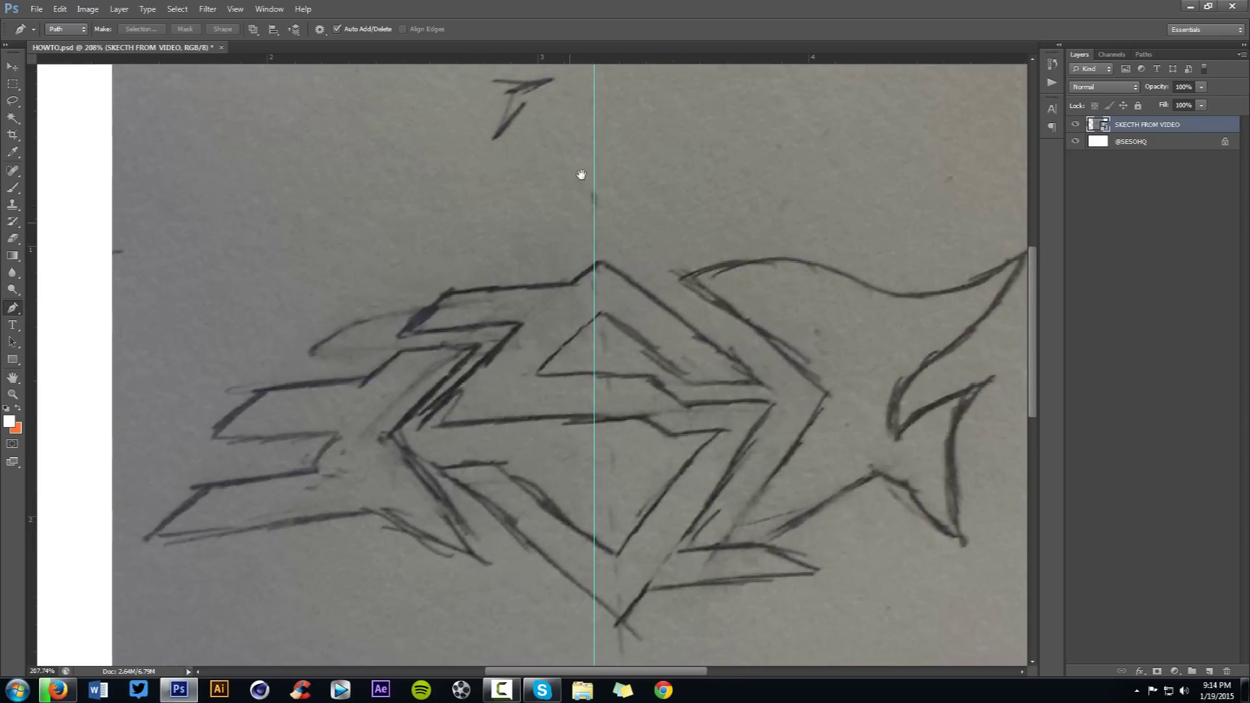
{"action": "left_click_drag", "start_coordinate": [567, 217], "coordinate": [579, 170]}
{"action": "left_click", "coordinate": [603, 215]}
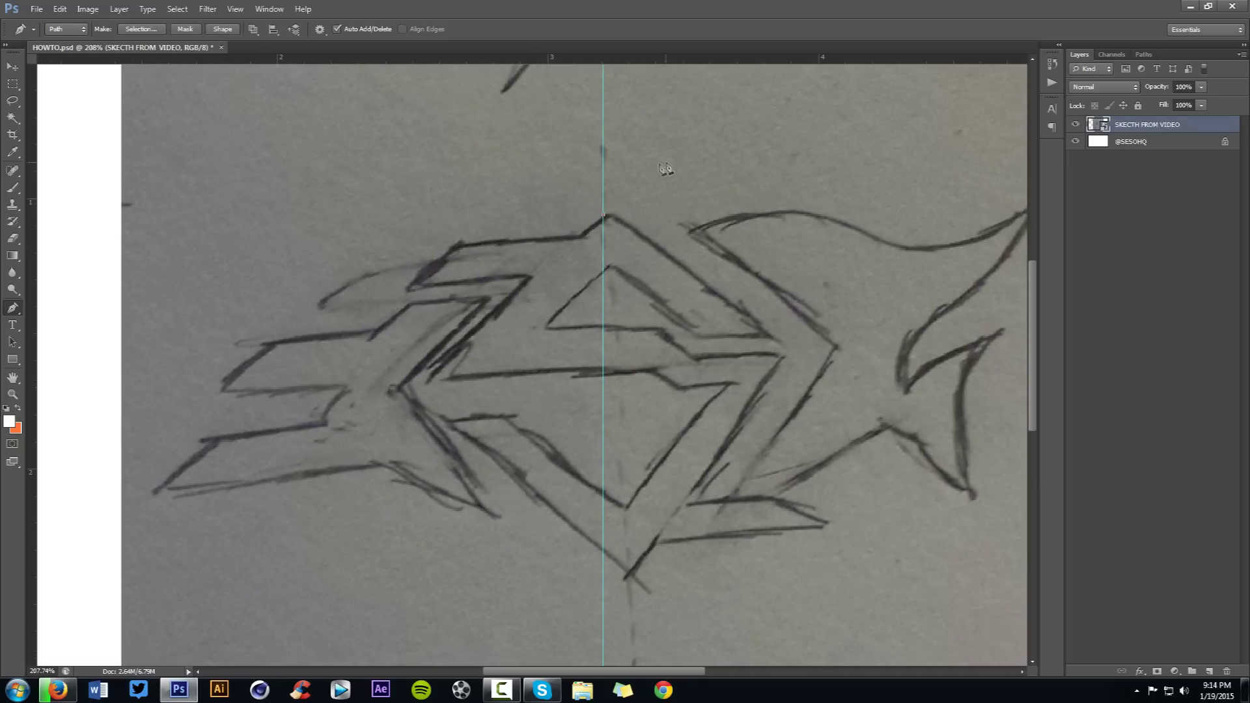
{"action": "left_click", "coordinate": [577, 236]}
{"action": "left_click", "coordinate": [401, 281]}
{"action": "left_click", "coordinate": [527, 281]}
{"action": "left_click", "coordinate": [440, 369]}
{"action": "left_click", "coordinate": [653, 369]}
{"action": "left_click", "coordinate": [677, 388]}
{"action": "left_click", "coordinate": [758, 388]}
Step: Continue the path around the inner triangle and the right diagonal arm, closing it at the peak
{"action": "left_click", "coordinate": [794, 345]}
{"action": "left_click", "coordinate": [694, 345]}
{"action": "left_click", "coordinate": [659, 323]}
{"action": "left_click", "coordinate": [550, 323]}
{"action": "left_click", "coordinate": [608, 264]}
{"action": "left_click", "coordinate": [699, 332]}
{"action": "left_click", "coordinate": [788, 332]}
{"action": "left_click", "coordinate": [605, 217]}
Step: Hide the sketch layer and raise the underside of the path's upper-left arm slightly
{"action": "left_click", "coordinate": [1074, 123]}
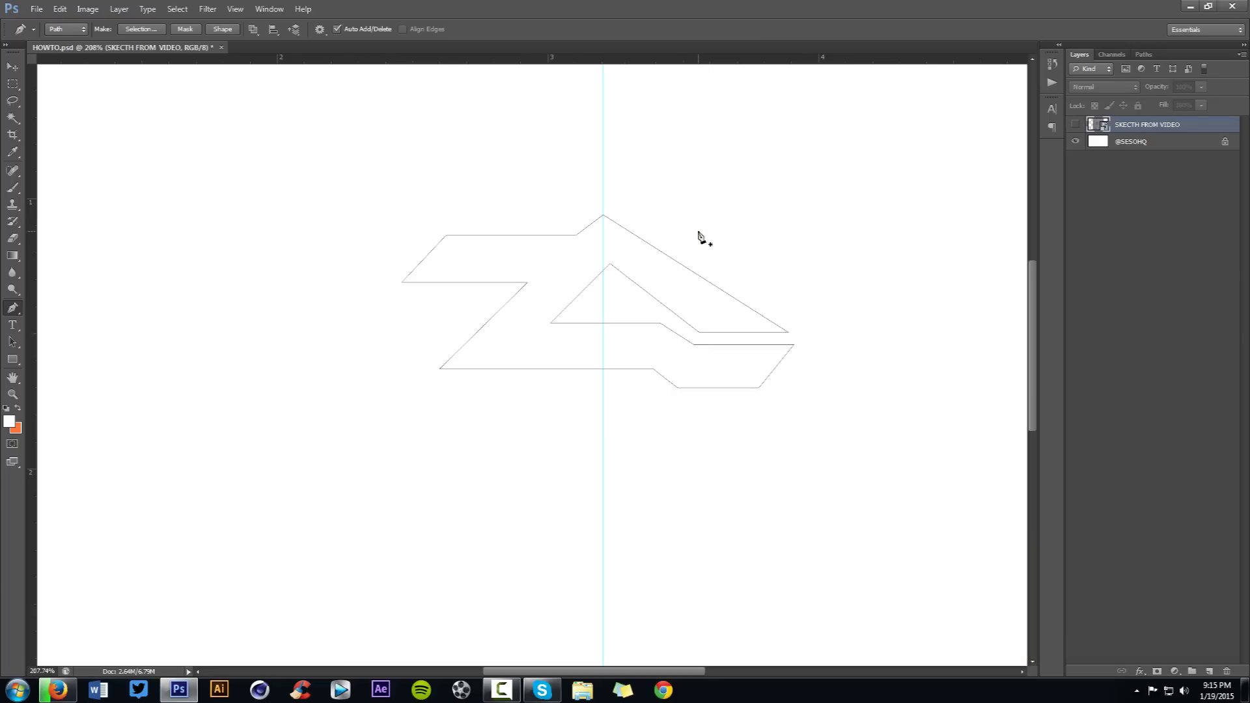
{"action": "left_click_drag", "start_coordinate": [383, 274], "coordinate": [533, 272]}
{"action": "left_click", "coordinate": [538, 269], "text": "ctrl"}
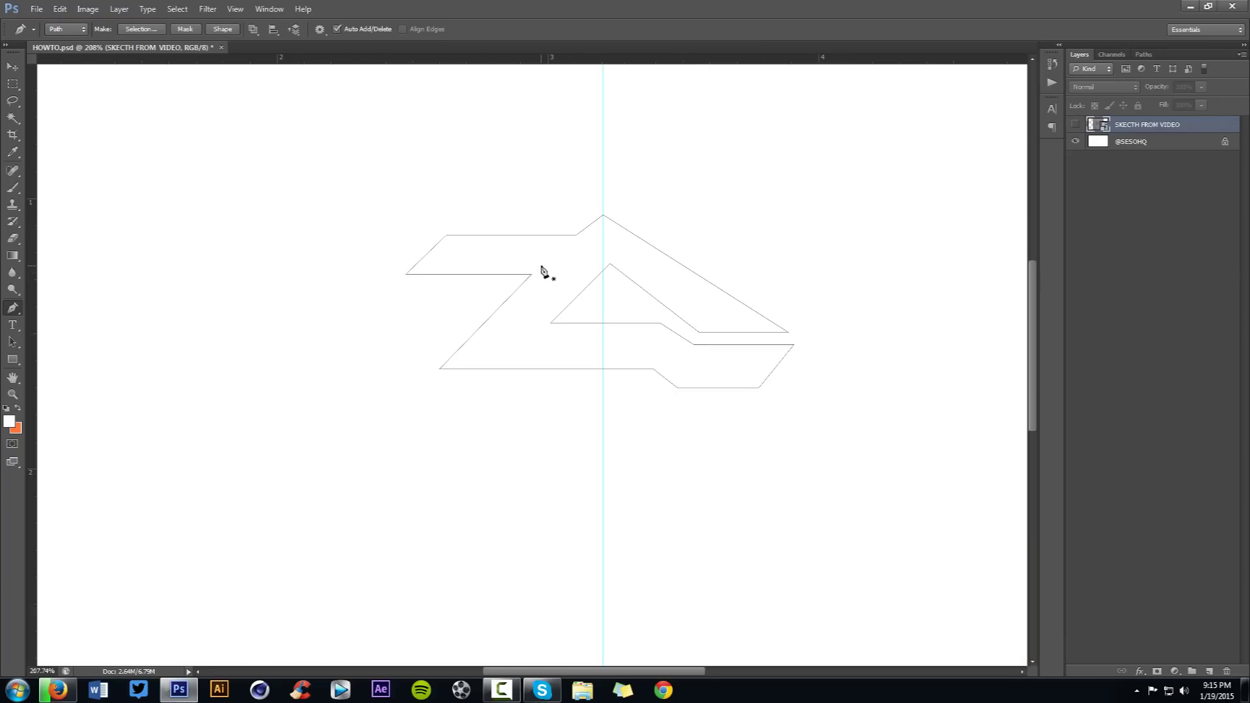
Step: Nudge the outer peak and the adjoining corner of the left arm slightly up and to the left
{"action": "left_click", "coordinate": [580, 235], "text": "ctrl"}
{"action": "left_click_drag", "start_coordinate": [555, 203], "coordinate": [638, 244]}
{"action": "key", "text": "Left"}
{"action": "key", "text": "Up"}
{"action": "key", "text": "Left"}
Step: Pull the diagonal arm's right tip inward and align the inner triangle's apex under the outer peak
{"action": "key", "text": "Left"}
{"action": "key", "text": "Up"}
{"action": "left_click_drag", "start_coordinate": [565, 212], "coordinate": [588, 243]}
{"action": "key", "text": "Down"}
{"action": "key", "text": "Up"}
{"action": "key", "text": "Down"}
{"action": "left_click_drag", "start_coordinate": [609, 263], "coordinate": [600, 262]}
{"action": "left_click_drag", "start_coordinate": [600, 263], "coordinate": [607, 266]}
{"action": "left_click_drag", "start_coordinate": [789, 334], "coordinate": [770, 334]}
{"action": "left_click", "coordinate": [772, 293], "text": "ctrl"}
{"action": "left_click_drag", "start_coordinate": [589, 252], "coordinate": [622, 274]}
{"action": "key", "text": "Left"}
{"action": "key", "text": "Left"}
{"action": "key", "text": "Left"}
{"action": "key", "text": "Left"}
{"action": "key", "text": "Left"}
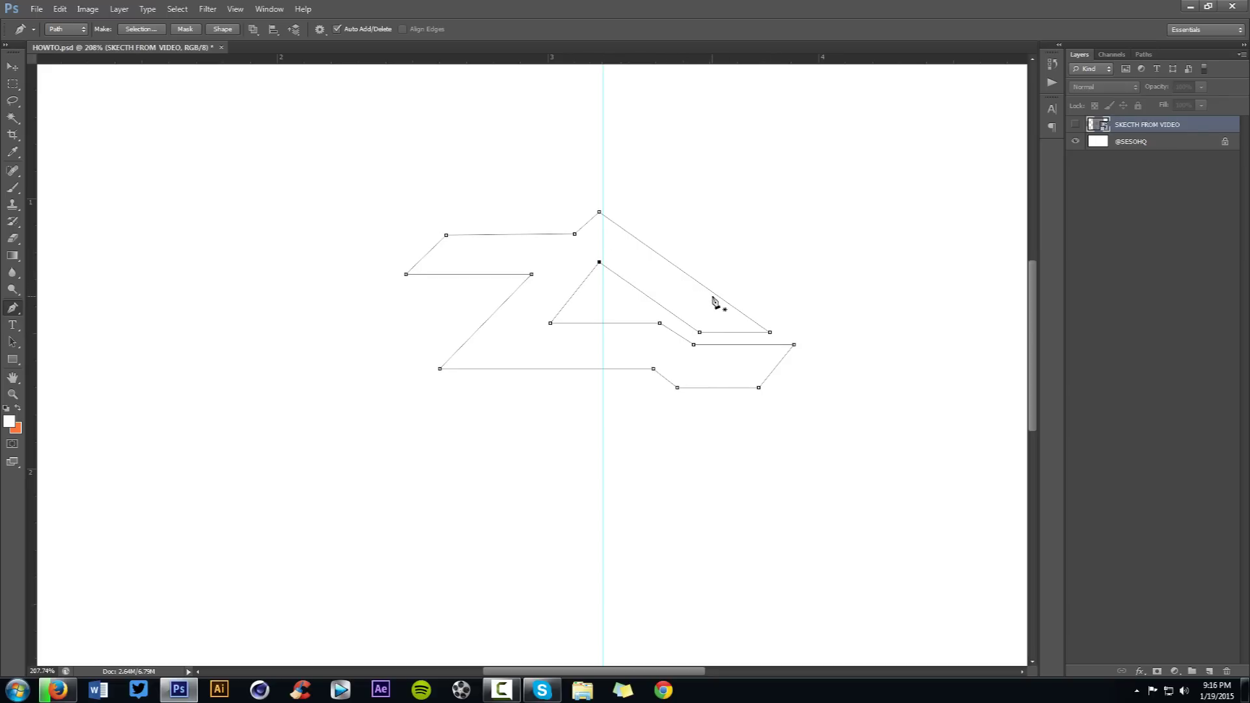
Step: Shift the inner triangle's lower-left corner slightly outward
{"action": "left_click_drag", "start_coordinate": [550, 324], "coordinate": [546, 324]}
{"action": "left_click", "coordinate": [580, 315], "text": "ctrl"}
{"action": "left_click", "coordinate": [668, 260], "text": "ctrl"}
{"action": "left_click", "coordinate": [699, 333], "text": "ctrl"}
{"action": "left_click_drag", "start_coordinate": [644, 151], "coordinate": [812, 276]}
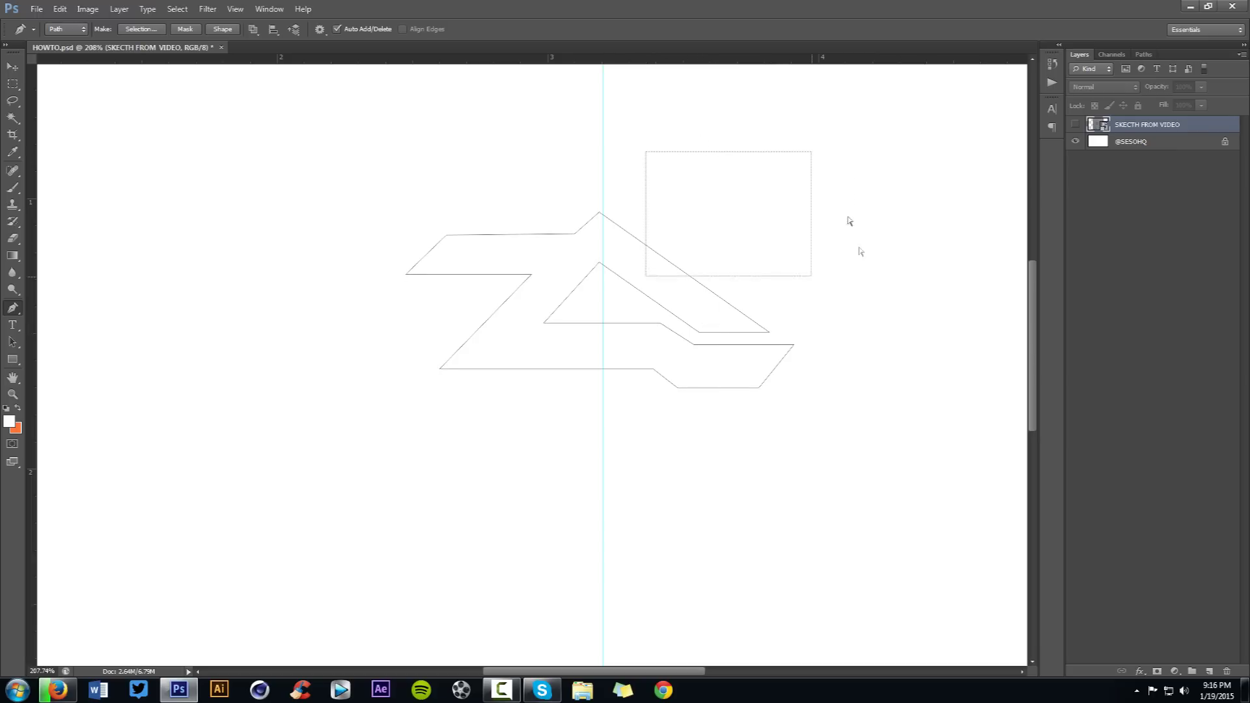
{"action": "left_click_drag", "start_coordinate": [850, 221], "coordinate": [840, 465]}
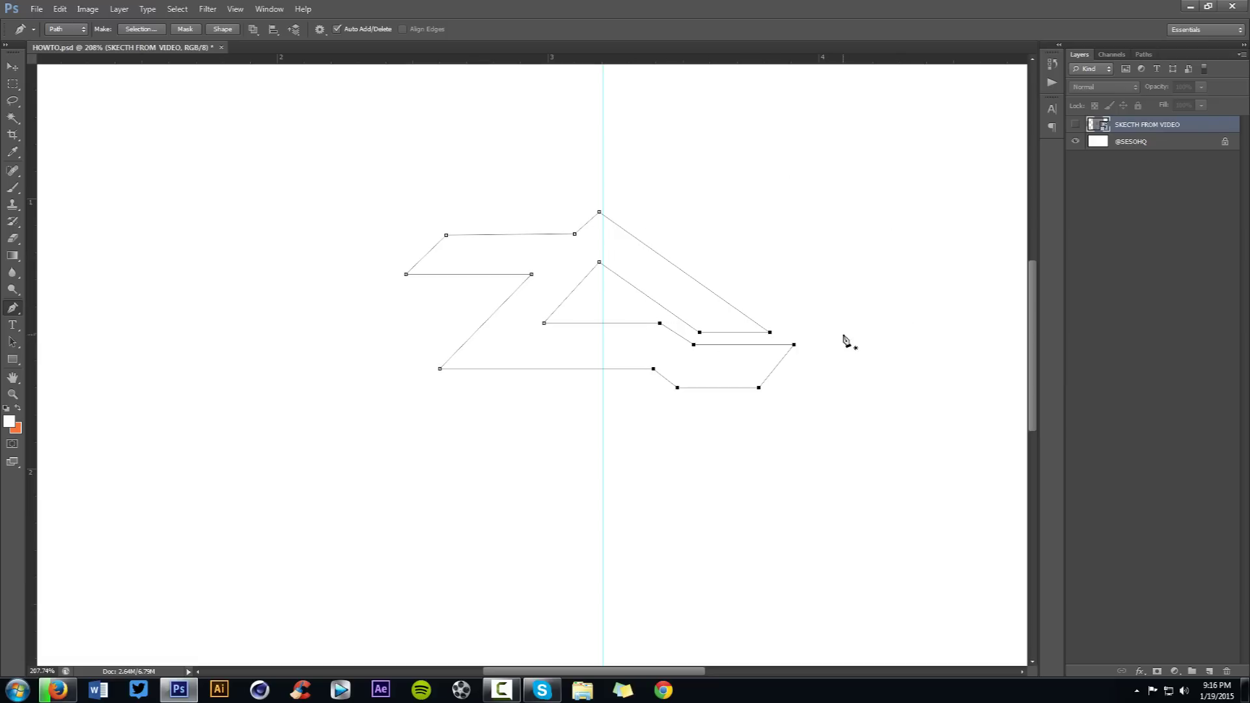
{"action": "left_click", "coordinate": [712, 250], "text": "ctrl"}
Step: Fine-tune the inner triangle's apex and left corner with small nudges
{"action": "left_click_drag", "start_coordinate": [587, 256], "coordinate": [610, 272]}
{"action": "left_click_drag", "start_coordinate": [538, 313], "coordinate": [553, 333]}
{"action": "key", "text": "Left"}
{"action": "key", "text": "Right"}
{"action": "key", "text": "Right"}
{"action": "left_click", "coordinate": [624, 270], "text": "ctrl"}
{"action": "left_click", "coordinate": [600, 263], "text": "ctrl"}
{"action": "key", "text": "Down"}
Step: Remove the vertical guide and scale the whole path up proportionally to about 142%
{"action": "scroll", "coordinate": [749, 365], "scroll_direction": "down", "scroll_amount": 5}
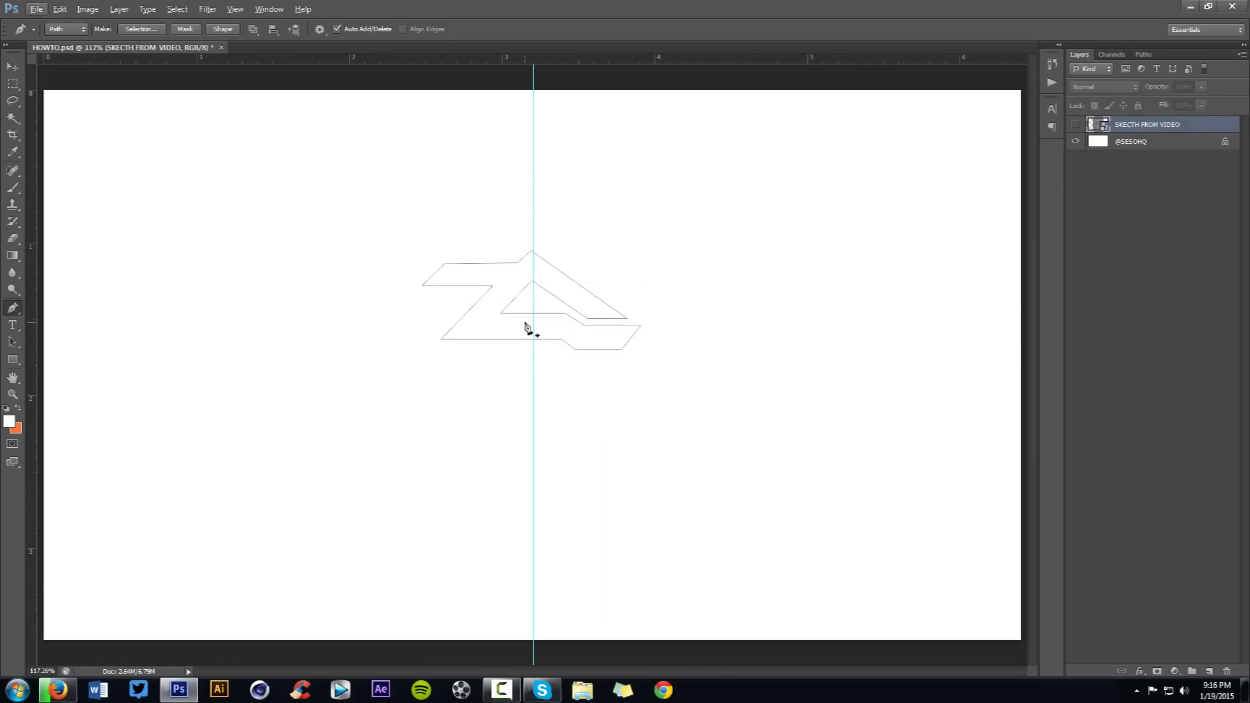
{"action": "left_click_drag", "start_coordinate": [533, 315], "coordinate": [29, 260]}
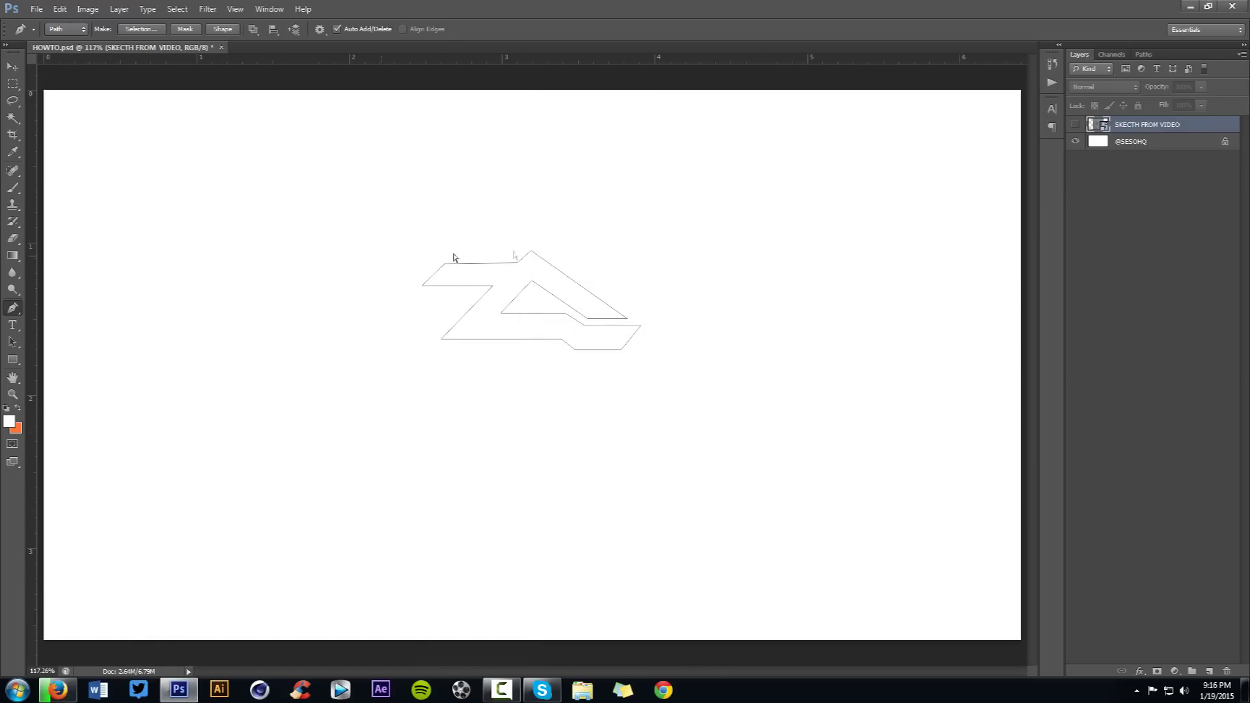
{"action": "left_click_drag", "start_coordinate": [352, 209], "coordinate": [738, 390]}
{"action": "key", "text": "ctrl+t"}
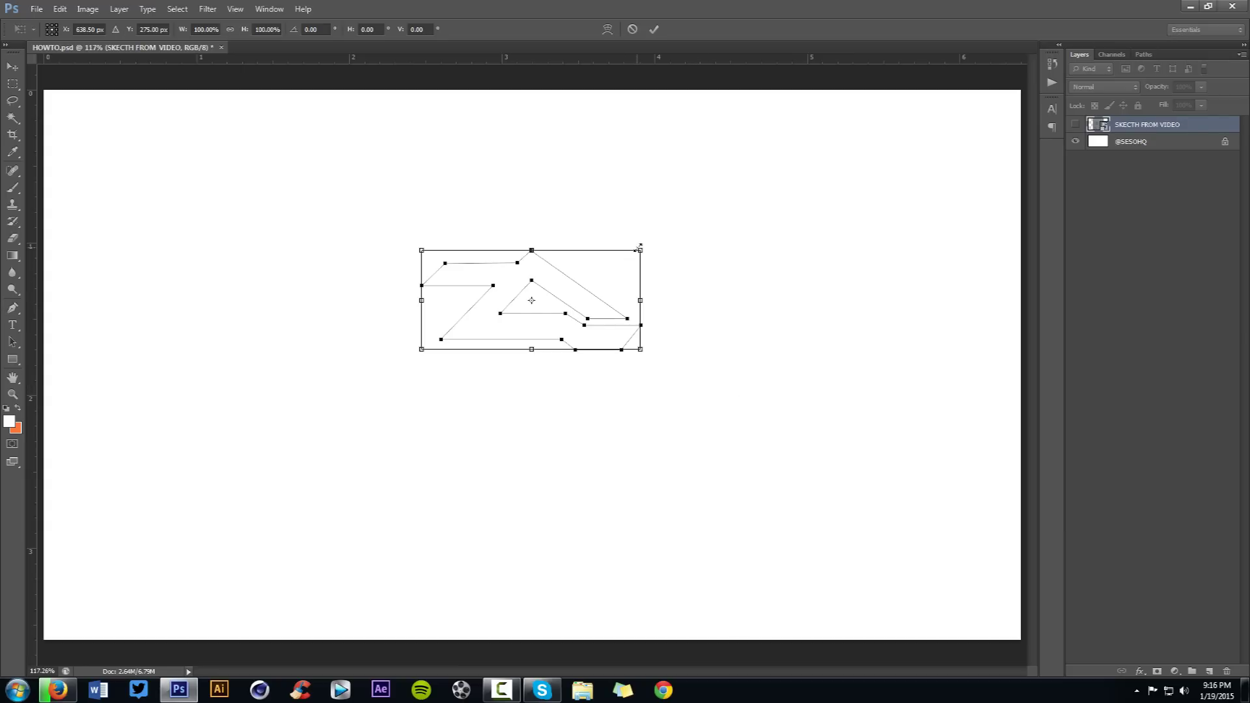
{"action": "left_click_drag", "start_coordinate": [644, 247], "coordinate": [730, 200]}
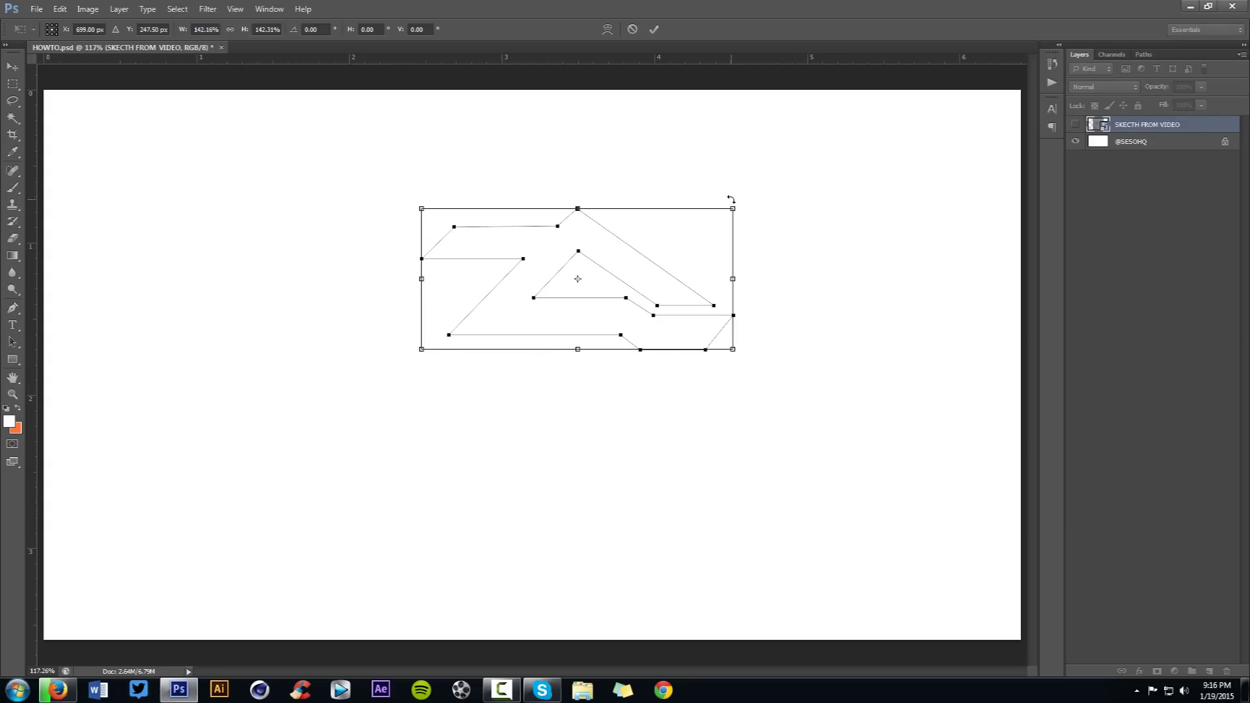
{"action": "key", "text": "Return"}
Step: Move the entire enlarged path about 0.2 cm left, closer to the canvas centre
{"action": "key", "text": "p"}
{"action": "left_click_drag", "start_coordinate": [628, 297], "coordinate": [602, 302]}
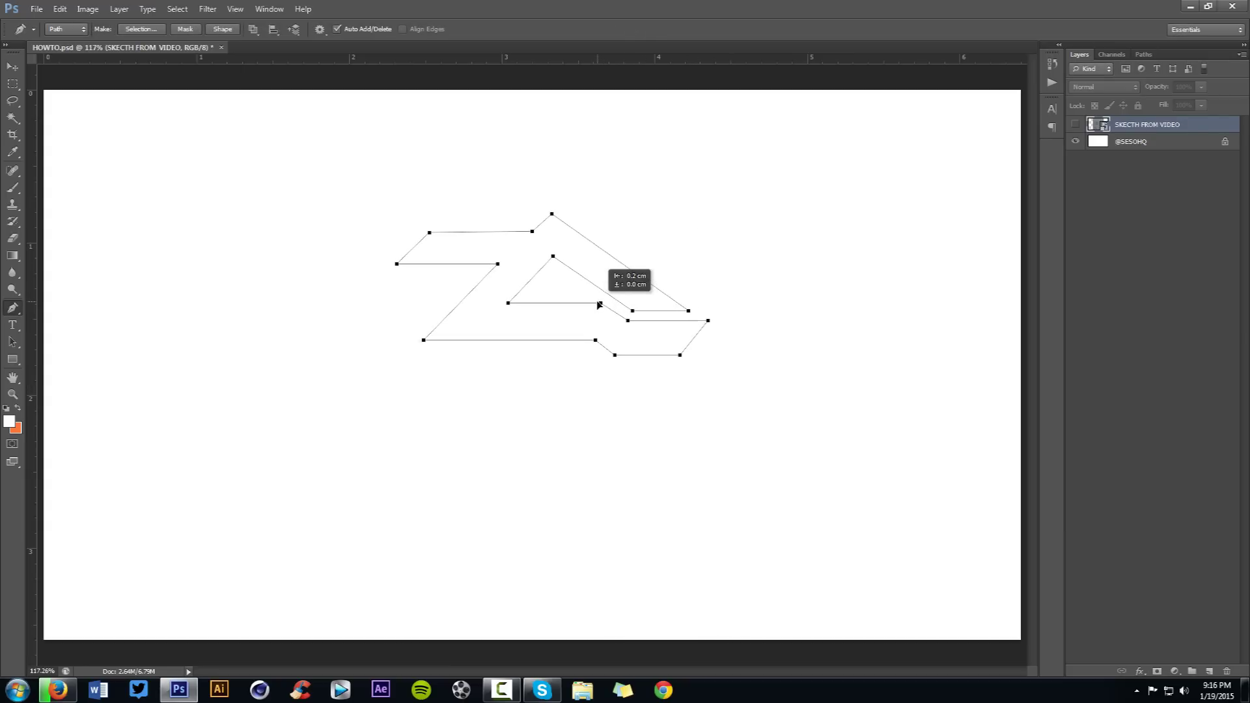
{"action": "scroll", "coordinate": [673, 256], "scroll_direction": "down", "scroll_amount": 3}
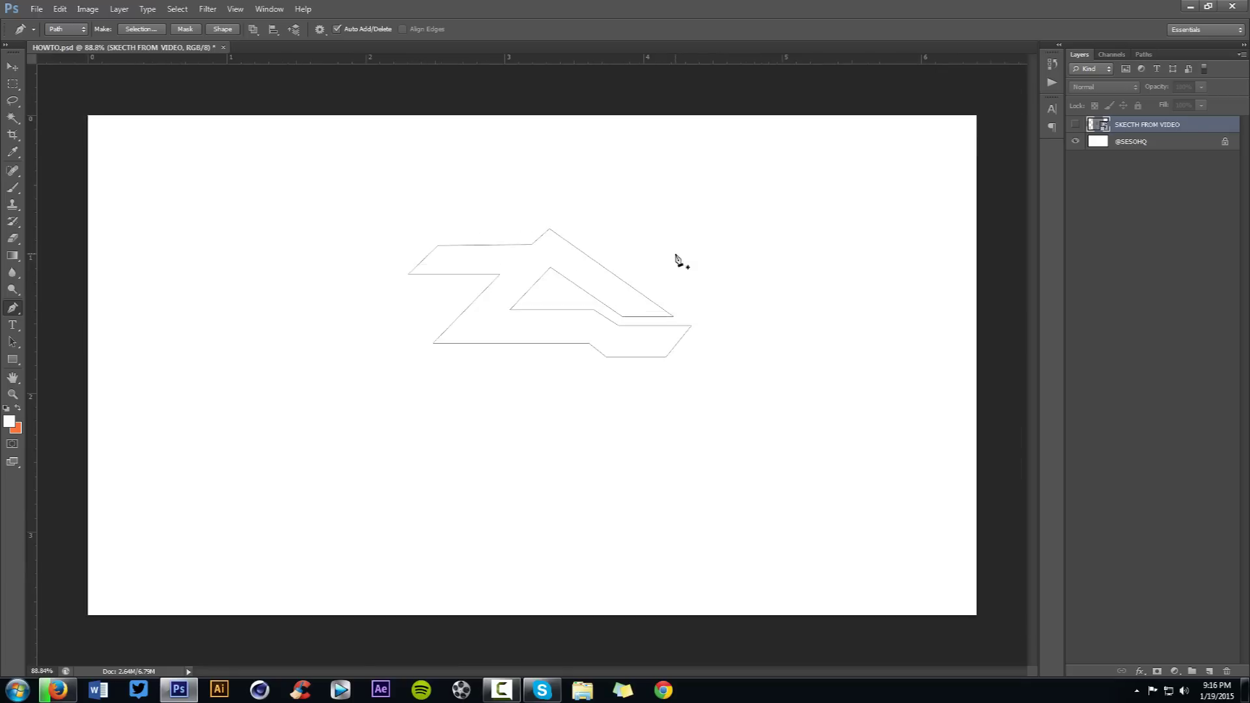
Step: Create a new layer named Half
{"action": "scroll", "coordinate": [662, 277], "scroll_direction": "up", "scroll_amount": 1}
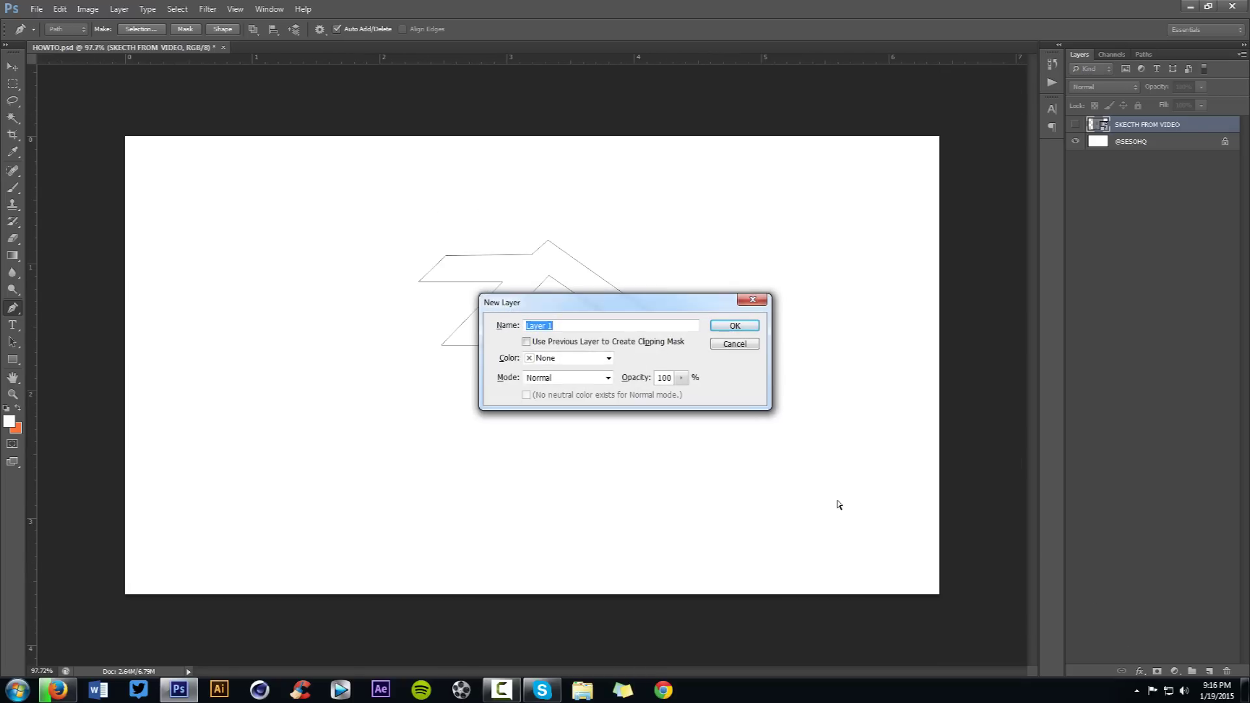
{"action": "type", "text": "Half"}
{"action": "key", "text": "Return"}
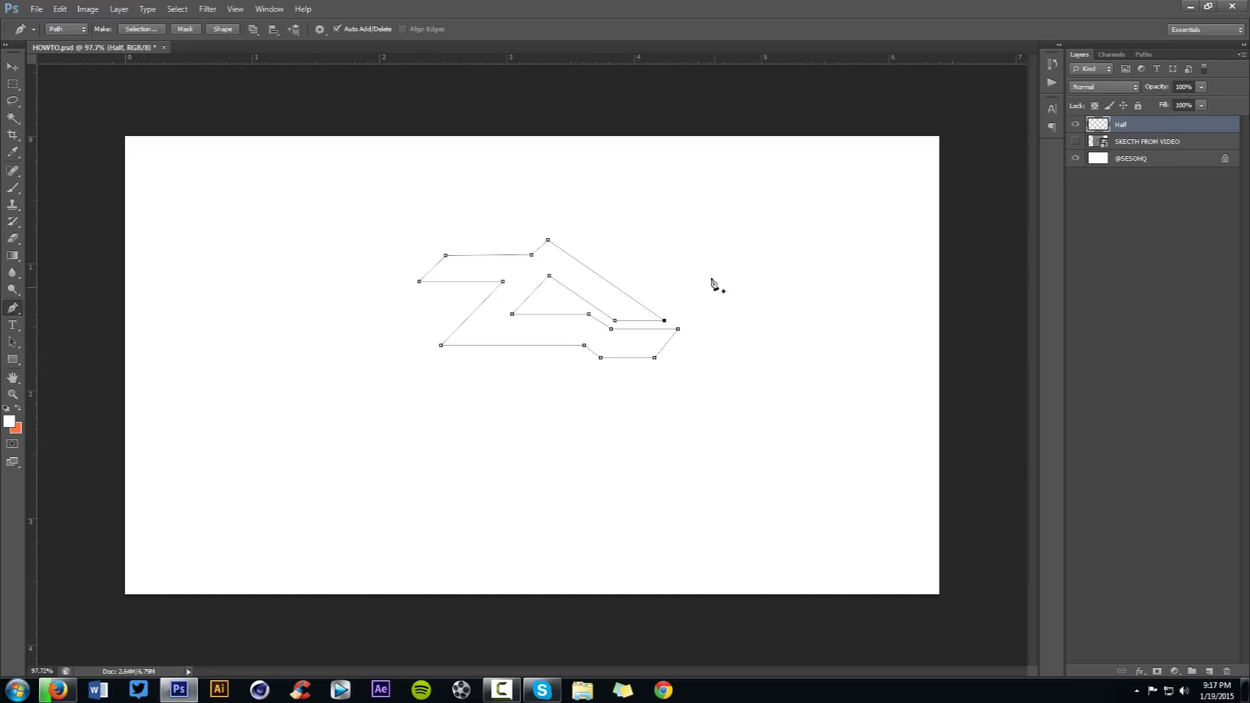
Step: Fill the path with a near-black colour at 100% opacity on the Half layer and delete the path
{"action": "right_click", "coordinate": [690, 235]}
{"action": "left_click", "coordinate": [731, 311]}
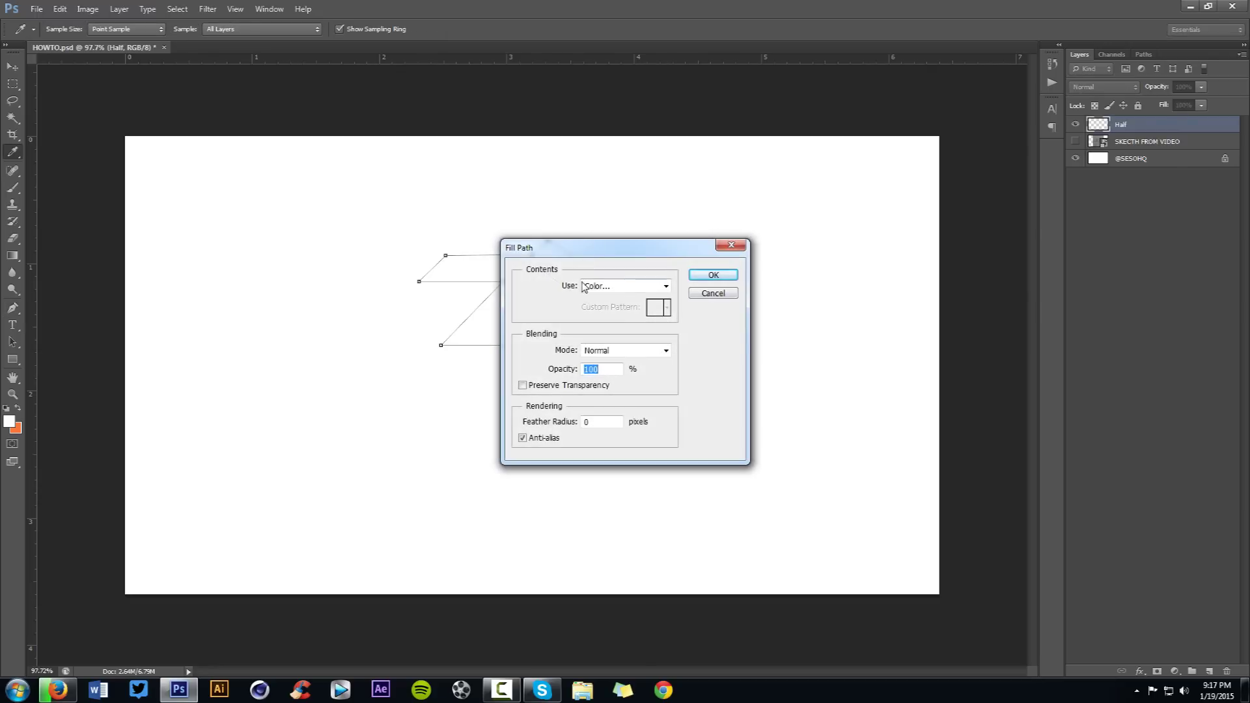
{"action": "left_click", "coordinate": [719, 276]}
{"action": "right_click", "coordinate": [636, 207]}
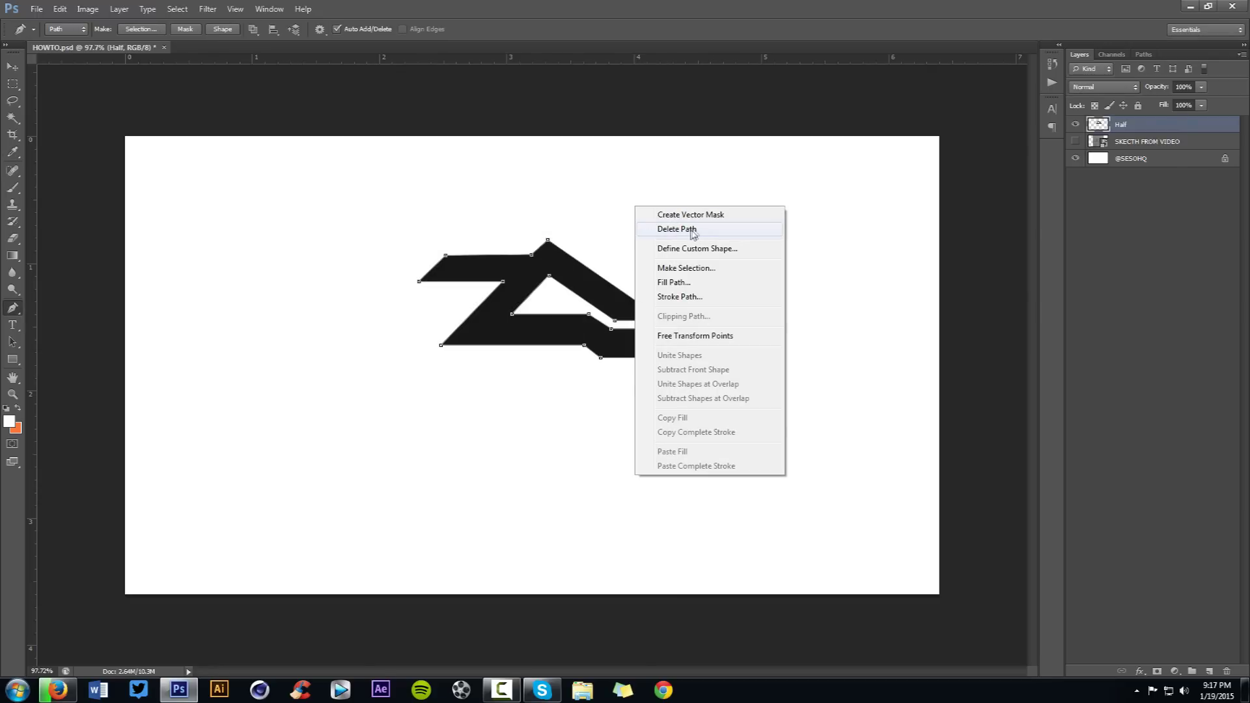
{"action": "left_click", "coordinate": [692, 234]}
Step: Shift the filled shape slightly up and right, and place a duplicate of it directly below
{"action": "key", "text": "v"}
{"action": "left_click_drag", "start_coordinate": [630, 257], "coordinate": [639, 253]}
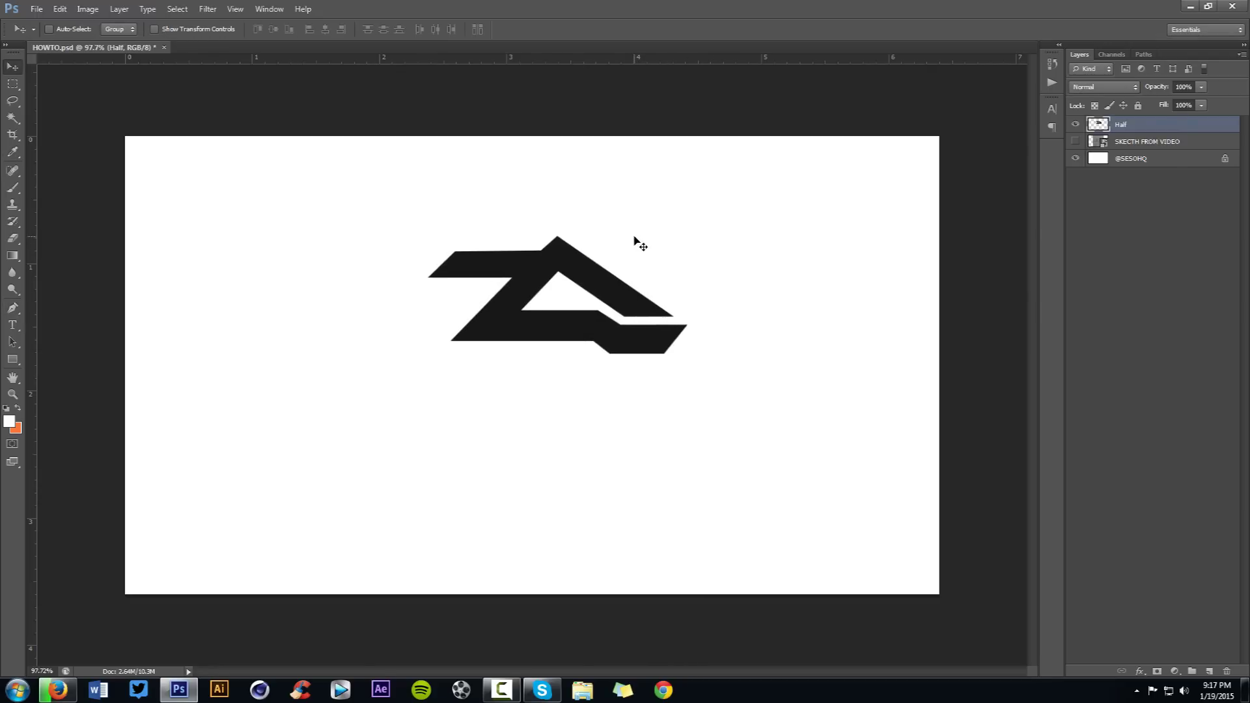
{"action": "left_click_drag", "start_coordinate": [634, 246], "coordinate": [627, 362]}
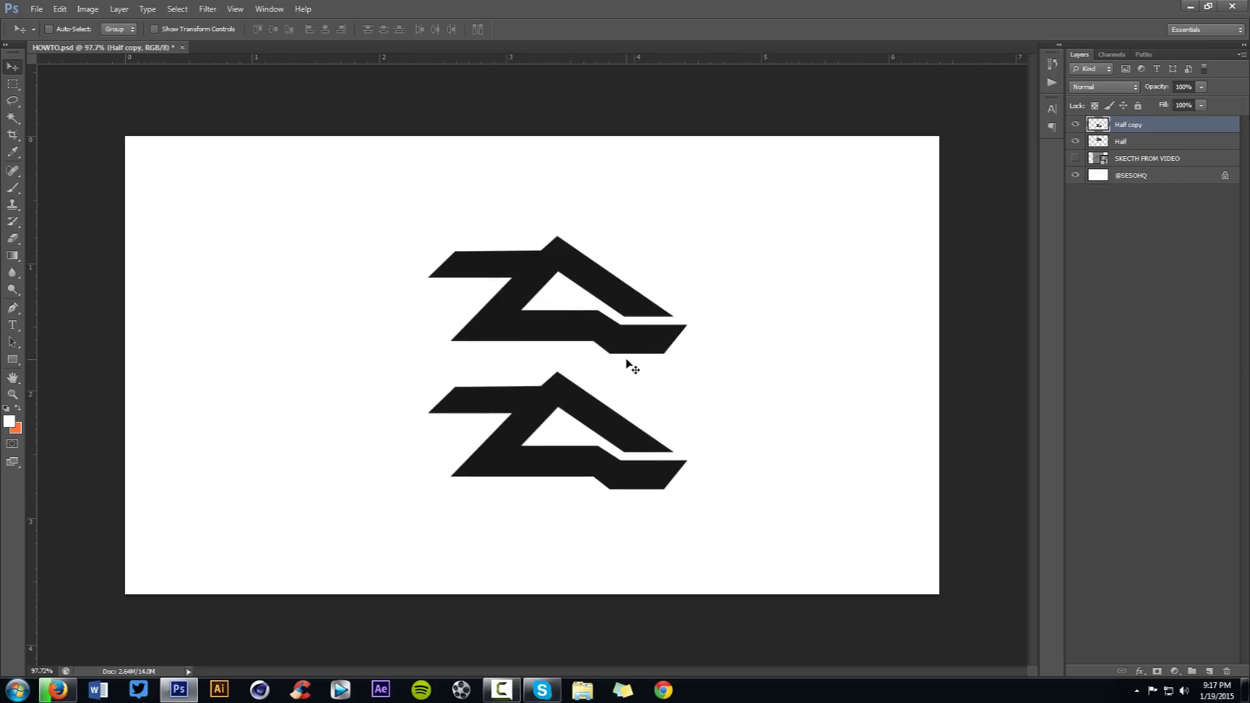
Step: Flip the duplicated shape both horizontally and vertically
{"action": "key", "text": "ctrl+t"}
{"action": "right_click", "coordinate": [627, 360]}
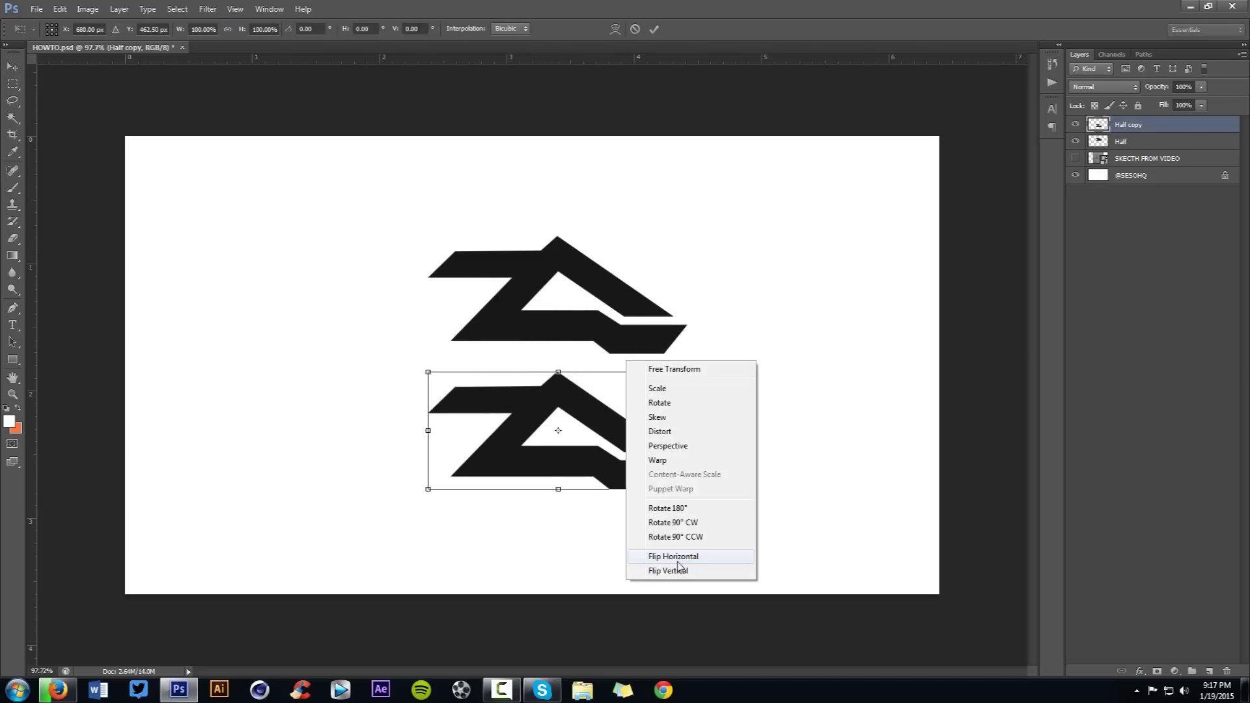
{"action": "left_click", "coordinate": [665, 559]}
{"action": "right_click", "coordinate": [592, 447]}
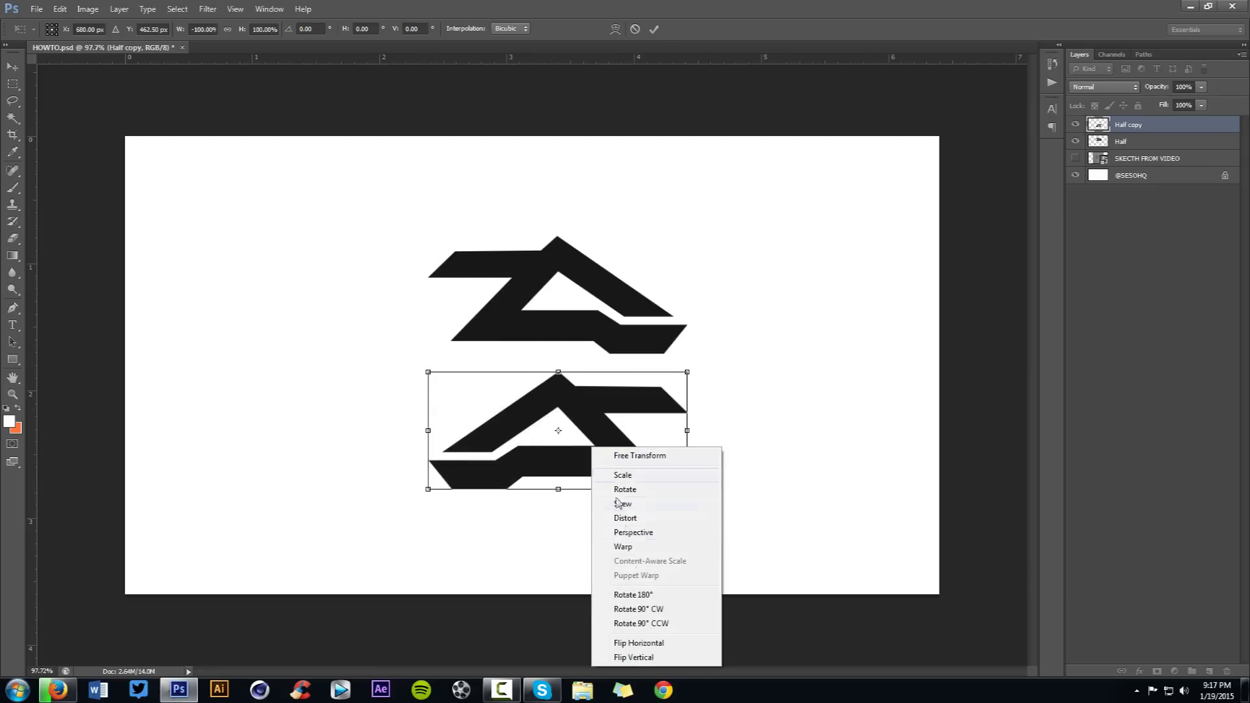
{"action": "left_click", "coordinate": [628, 657]}
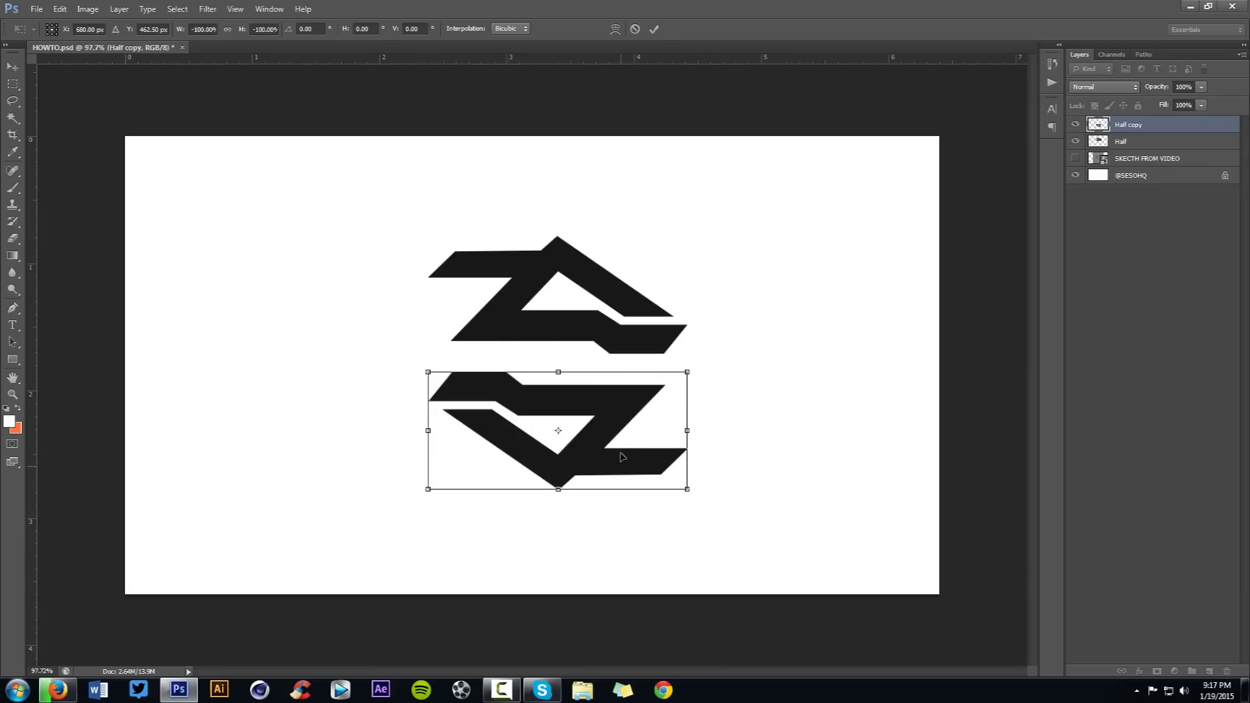
{"action": "key", "text": "Return"}
Step: Move the flipped copy up beneath the original half, leaving a narrow gap between the two shapes
{"action": "left_click_drag", "start_coordinate": [624, 435], "coordinate": [627, 404]}
{"action": "key", "text": "Up"}
{"action": "key", "text": "Up"}
{"action": "key", "text": "Up"}
{"action": "key", "text": "Down"}
{"action": "key", "text": "Down"}
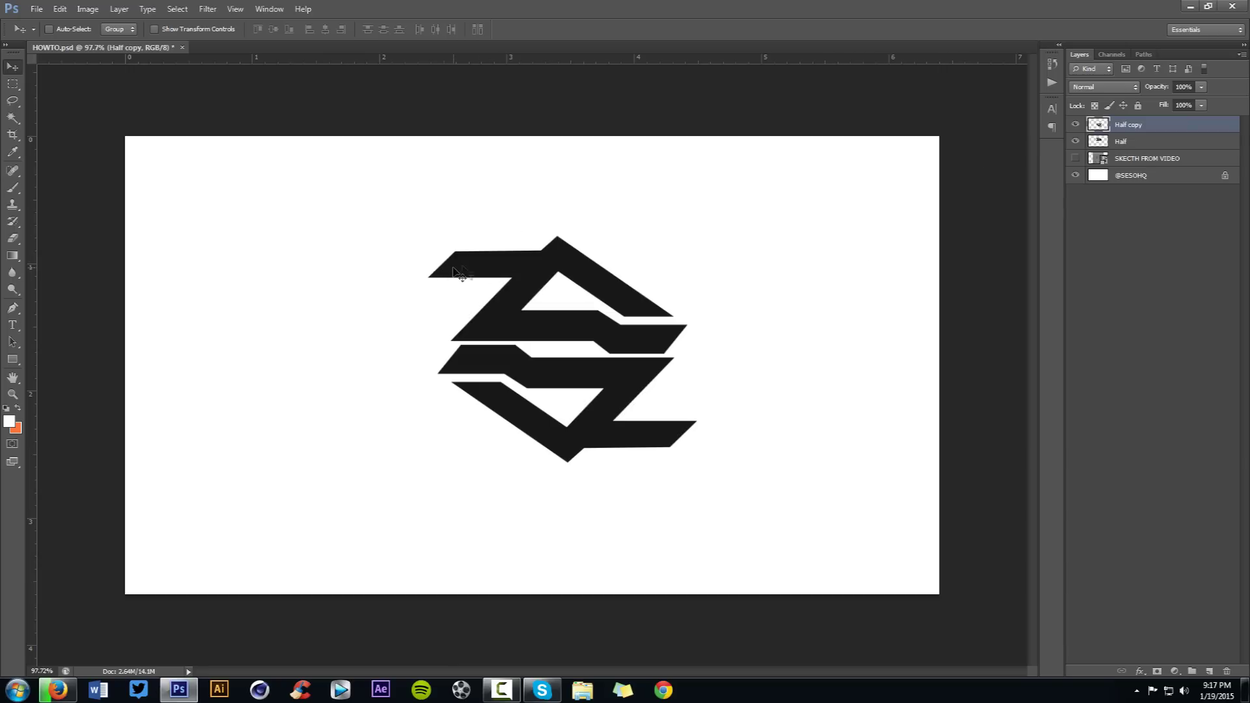
Step: Show the sketch layer and start a wing path beside the emblem, tracing its top, inner edge and lower spike
{"action": "left_click", "coordinate": [1075, 158]}
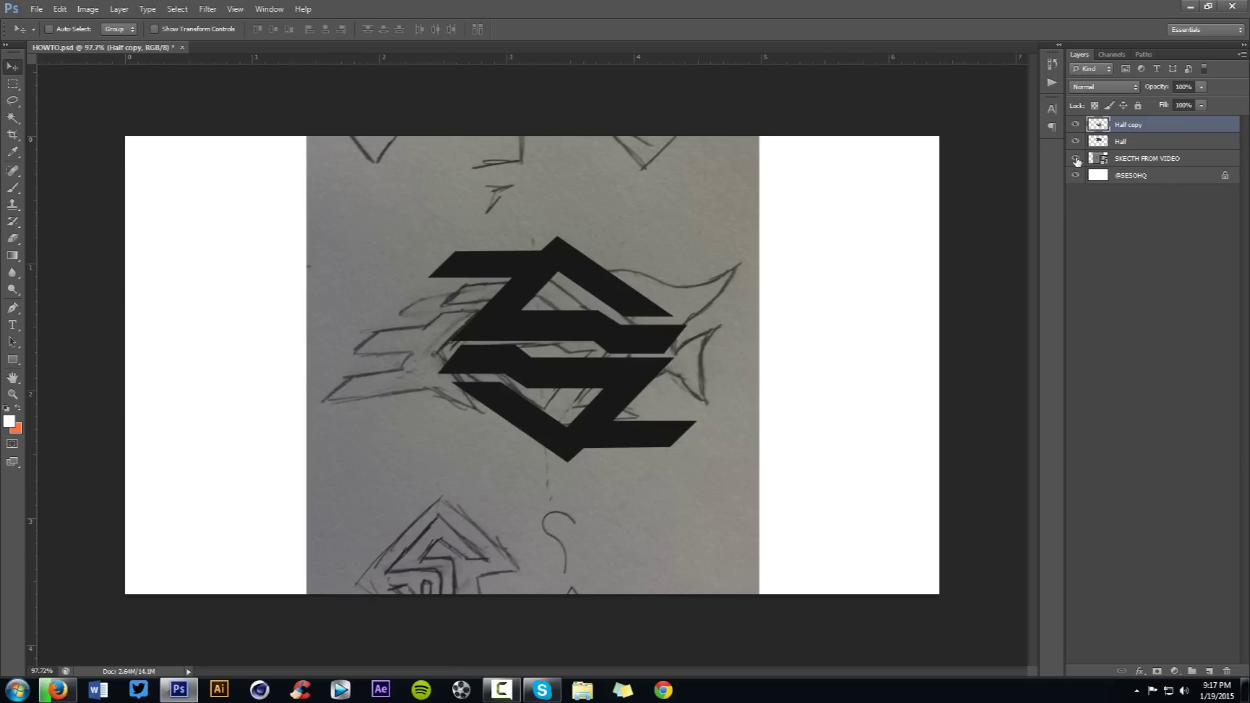
{"action": "key", "text": "p"}
{"action": "scroll", "coordinate": [430, 235], "scroll_direction": "up", "scroll_amount": 3}
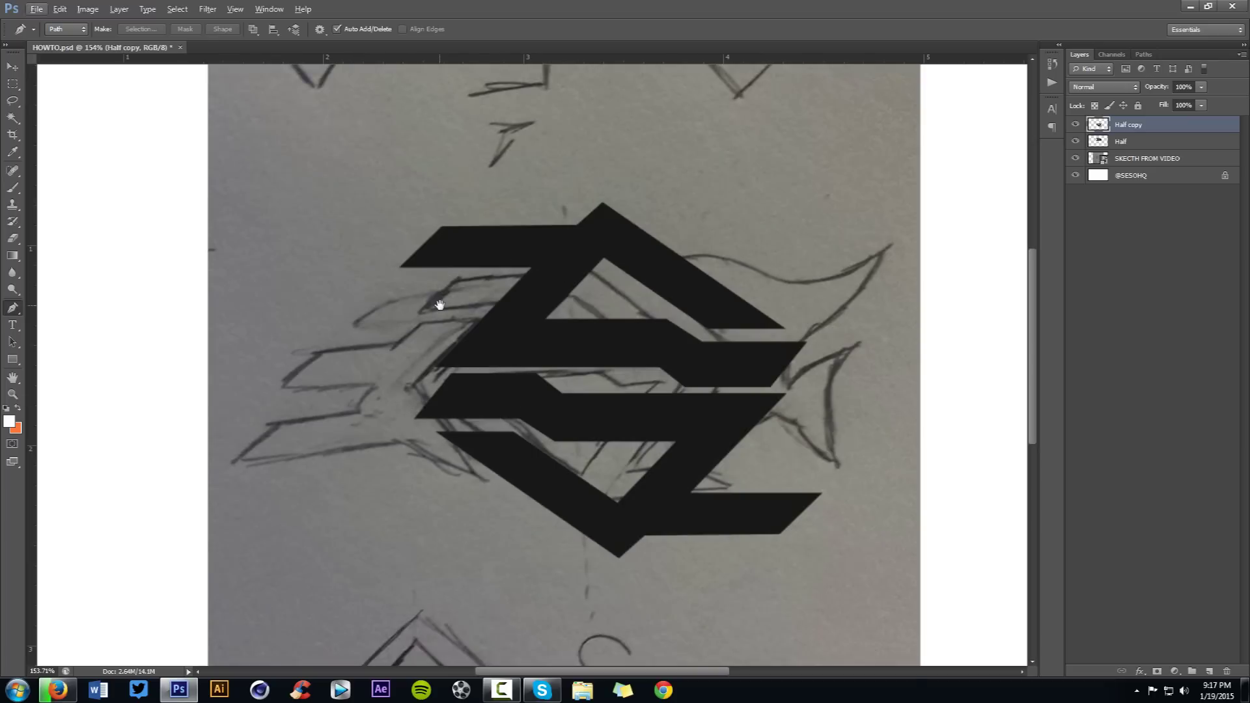
{"action": "left_click_drag", "start_coordinate": [439, 304], "coordinate": [559, 299]}
{"action": "left_click", "coordinate": [518, 274]}
{"action": "left_click", "coordinate": [623, 283]}
{"action": "left_click", "coordinate": [509, 410]}
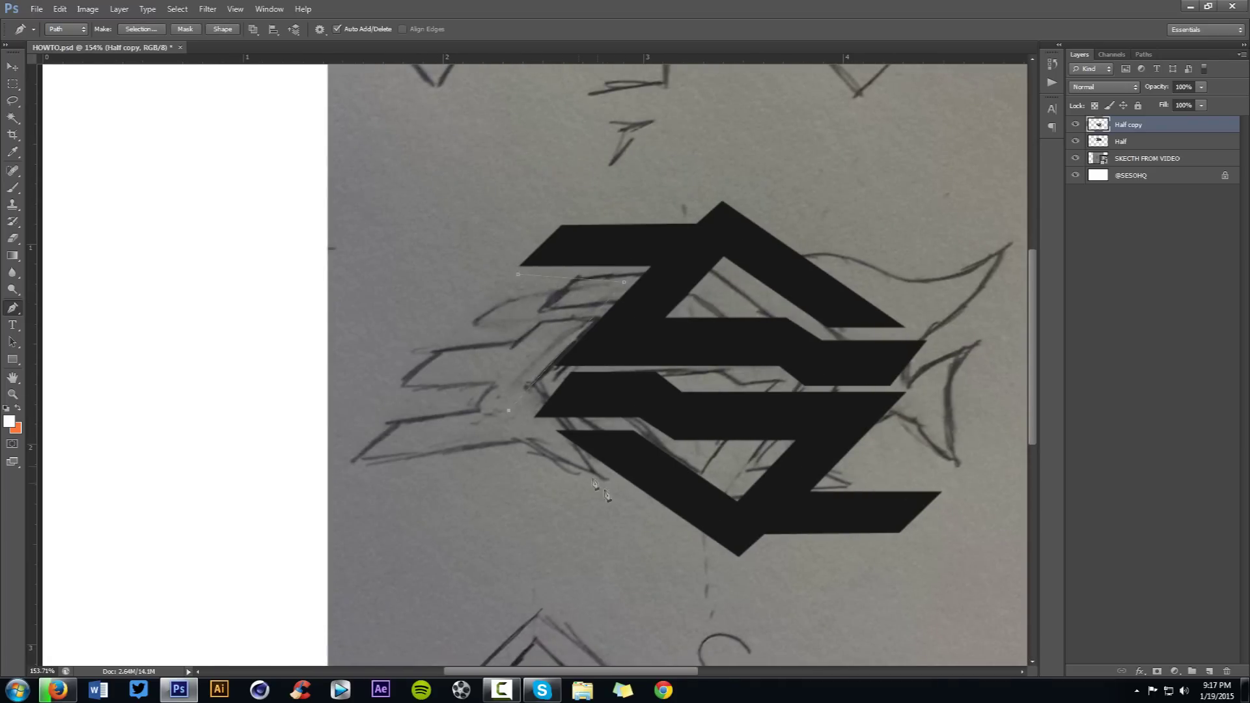
{"action": "left_click", "coordinate": [629, 493]}
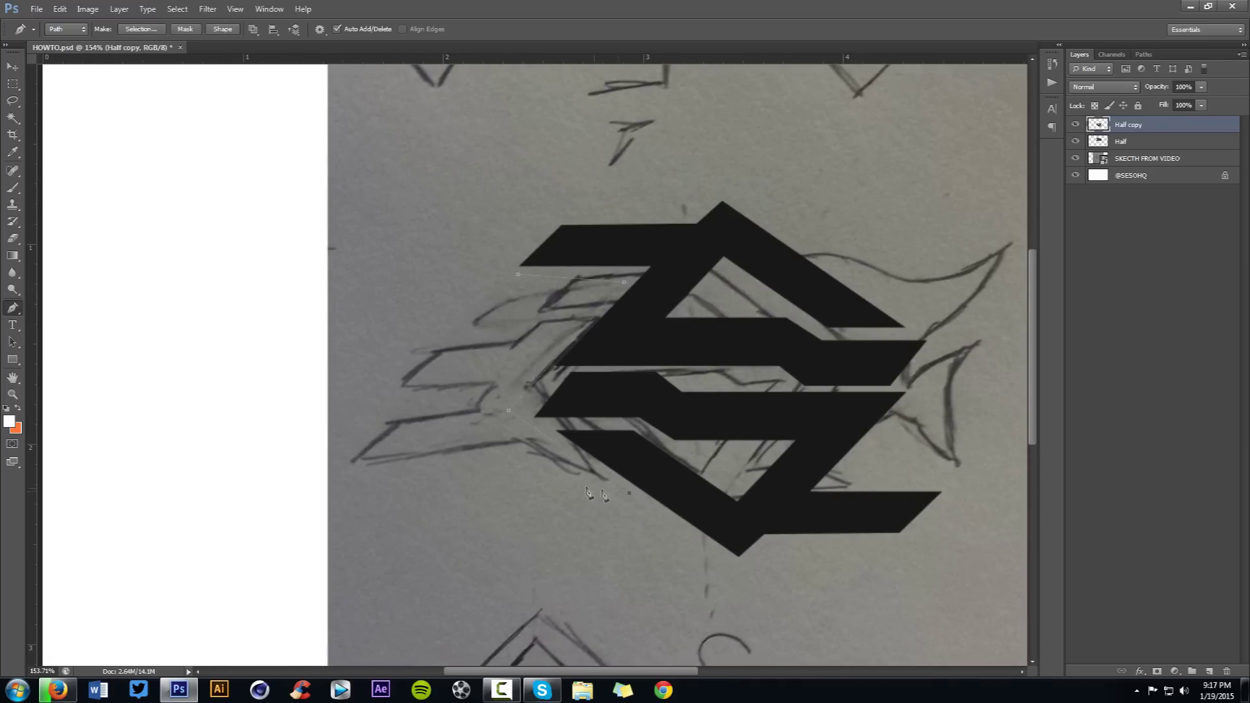
{"action": "left_click", "coordinate": [502, 446]}
Step: Trace the wing's stepped feathers on its outer side and close the path at the upper-left corner
{"action": "left_click", "coordinate": [397, 410]}
{"action": "left_click", "coordinate": [468, 410]}
{"action": "left_click", "coordinate": [494, 385]}
{"action": "left_click", "coordinate": [420, 384]}
{"action": "left_click", "coordinate": [460, 347]}
{"action": "left_click", "coordinate": [514, 347]}
{"action": "left_click", "coordinate": [518, 276]}
Step: Hide the sketch layer and reposition the wing path's upper anchor points to level its top edge and angle its outer edge
{"action": "left_click", "coordinate": [1075, 158]}
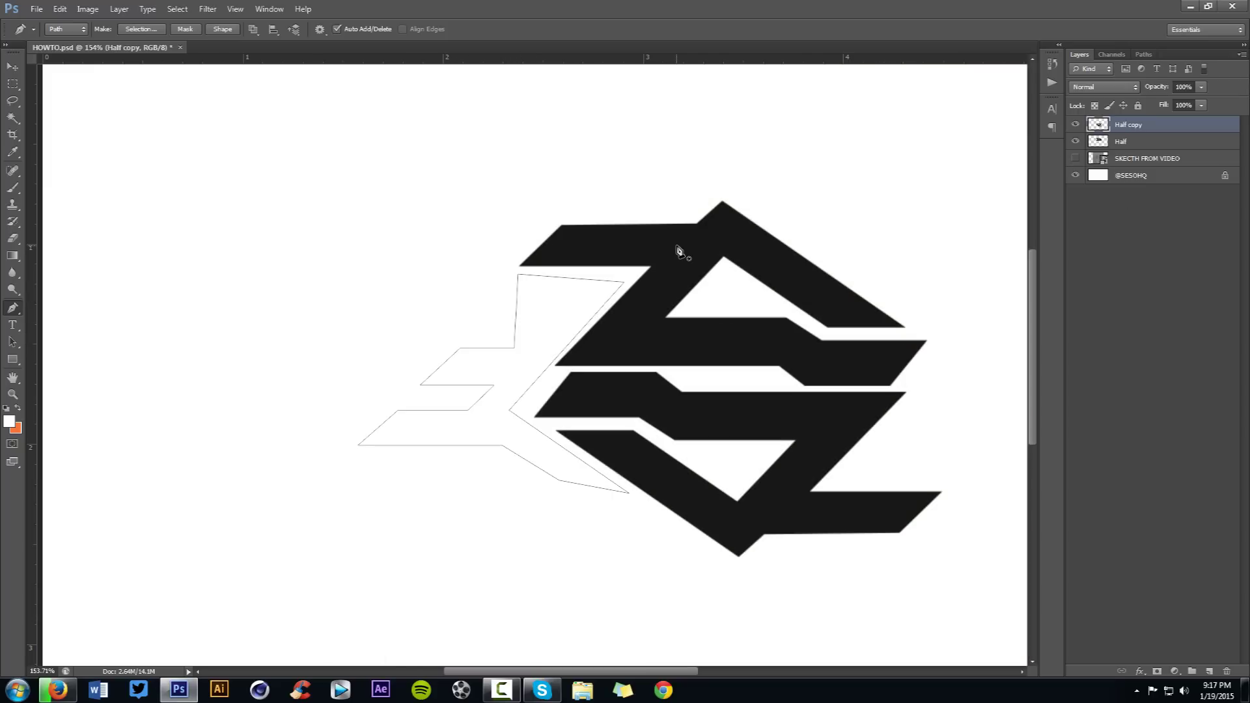
{"action": "scroll", "coordinate": [580, 388], "scroll_direction": "down", "scroll_amount": 2}
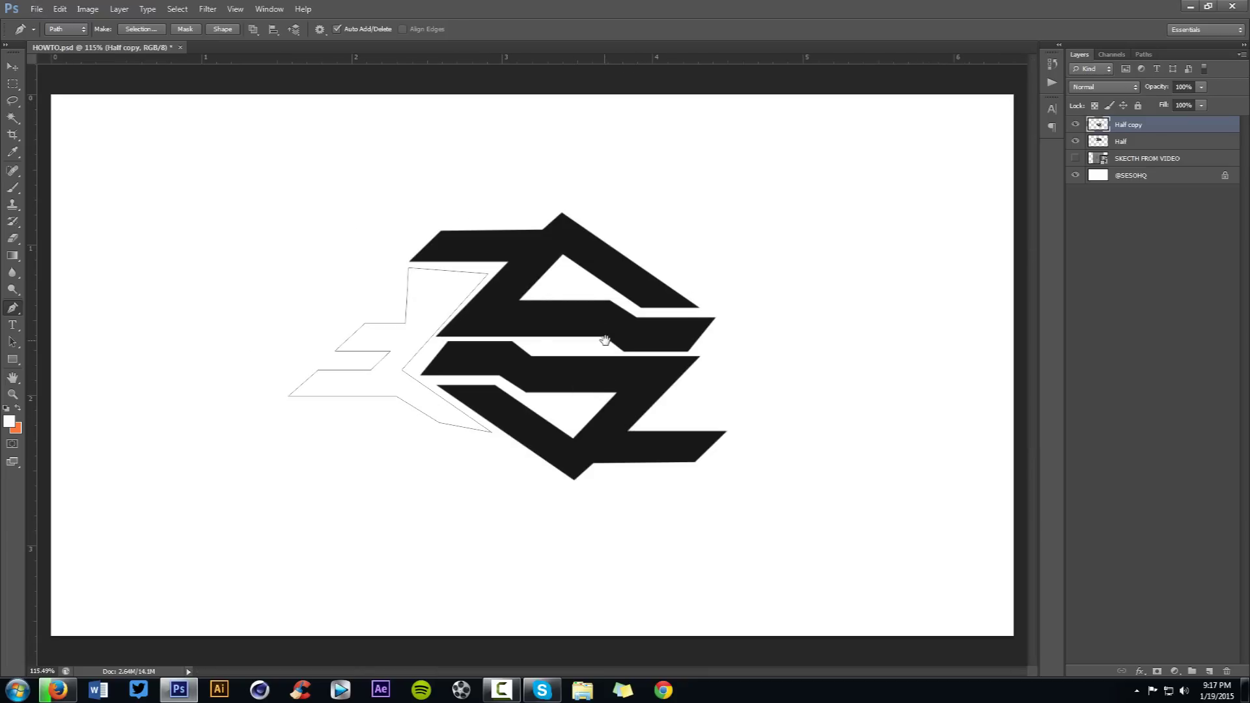
{"action": "scroll", "coordinate": [312, 338], "scroll_direction": "up", "scroll_amount": 2}
{"action": "left_click_drag", "start_coordinate": [303, 295], "coordinate": [434, 347]}
{"action": "left_click_drag", "start_coordinate": [324, 341], "coordinate": [418, 369]}
{"action": "left_click_drag", "start_coordinate": [256, 378], "coordinate": [391, 426]}
{"action": "left_click_drag", "start_coordinate": [377, 378], "coordinate": [321, 373]}
{"action": "left_click", "coordinate": [393, 306], "text": "ctrl"}
{"action": "left_click_drag", "start_coordinate": [527, 264], "coordinate": [534, 257]}
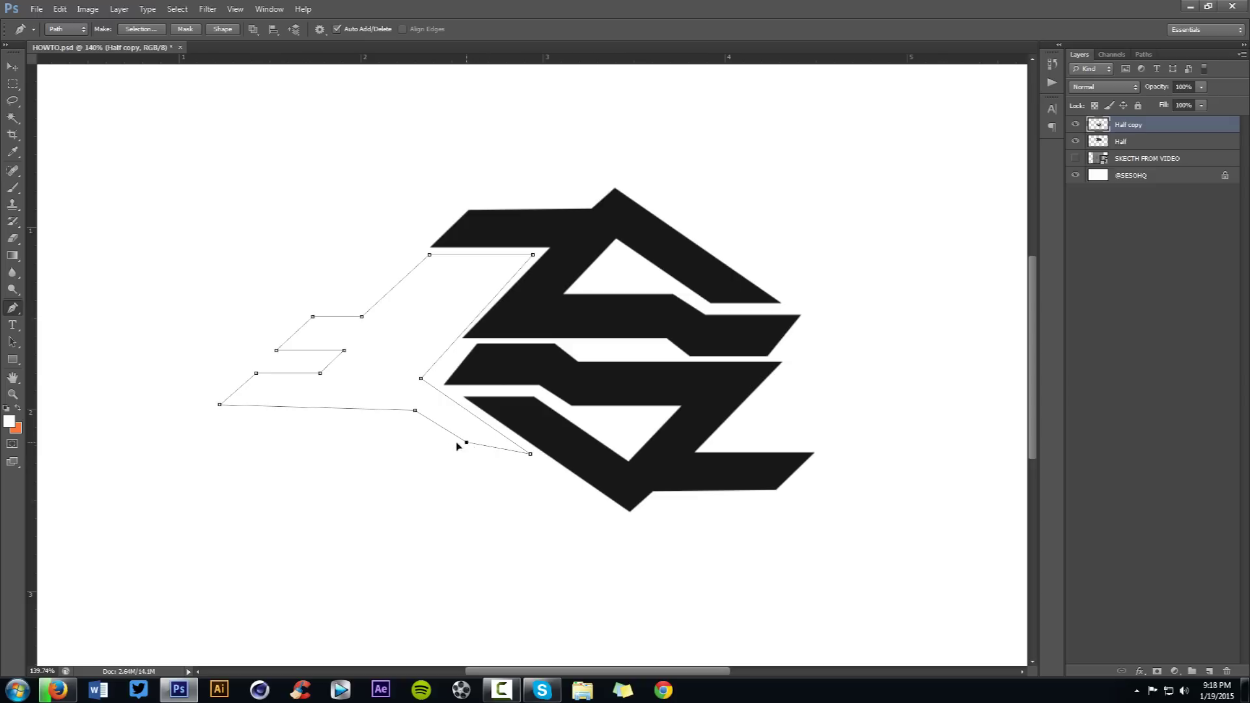
Step: Level the lower edge of the wing's bottom feather and fine-tune the path's inner corner beside the emblem
{"action": "left_click_drag", "start_coordinate": [415, 410], "coordinate": [375, 407]}
{"action": "left_click_drag", "start_coordinate": [187, 403], "coordinate": [363, 422]}
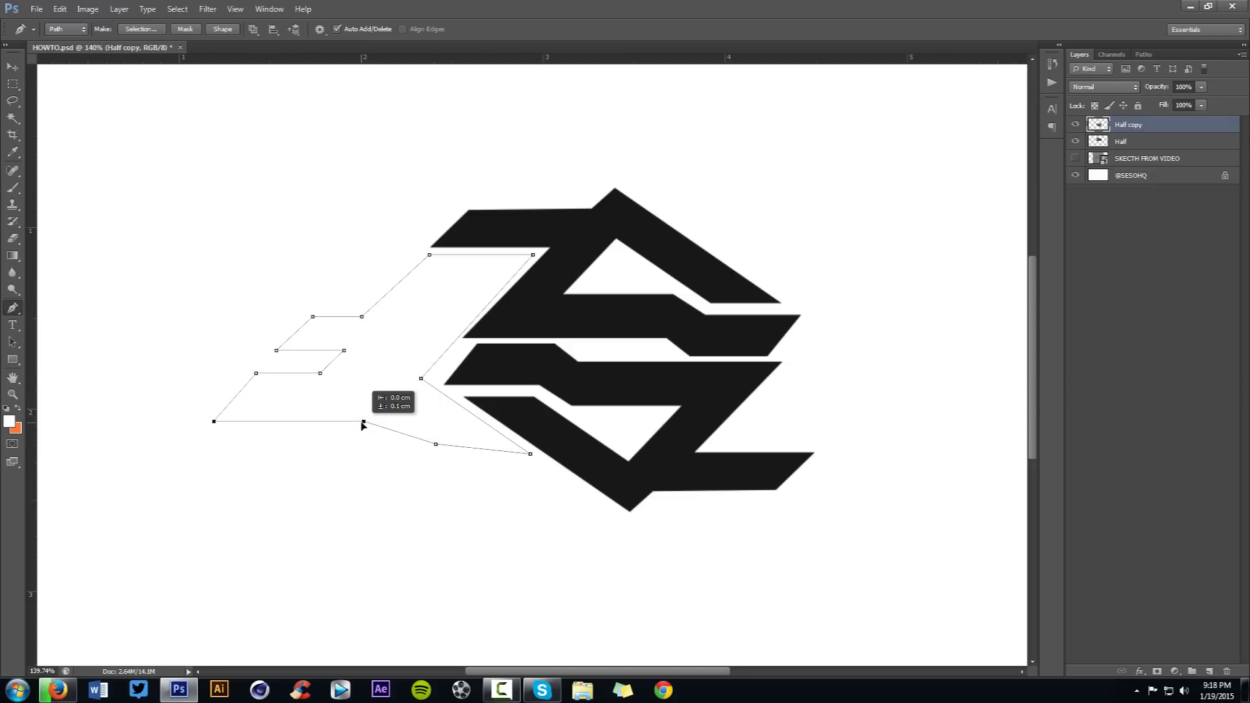
{"action": "scroll", "coordinate": [521, 409], "scroll_direction": "down", "scroll_amount": 2}
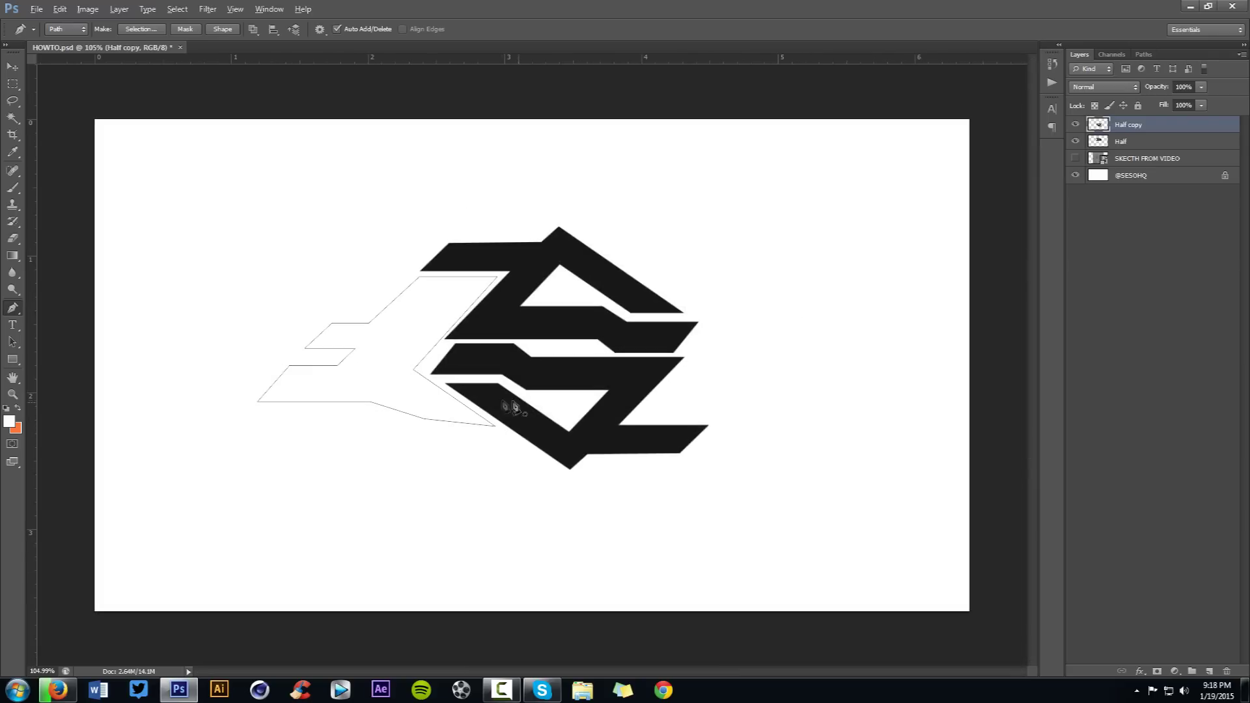
{"action": "scroll", "coordinate": [500, 405], "scroll_direction": "up", "scroll_amount": 3}
{"action": "left_click_drag", "start_coordinate": [360, 358], "coordinate": [363, 349]}
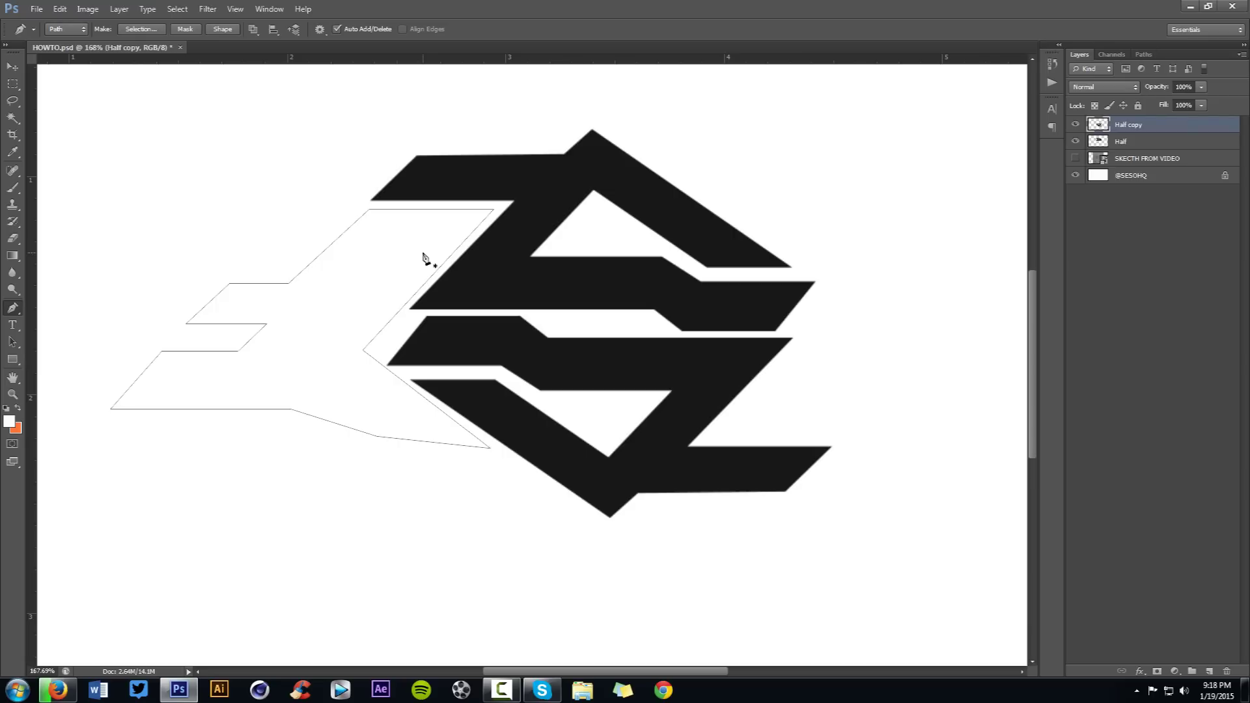
{"action": "scroll", "coordinate": [423, 257], "scroll_direction": "down", "scroll_amount": 1}
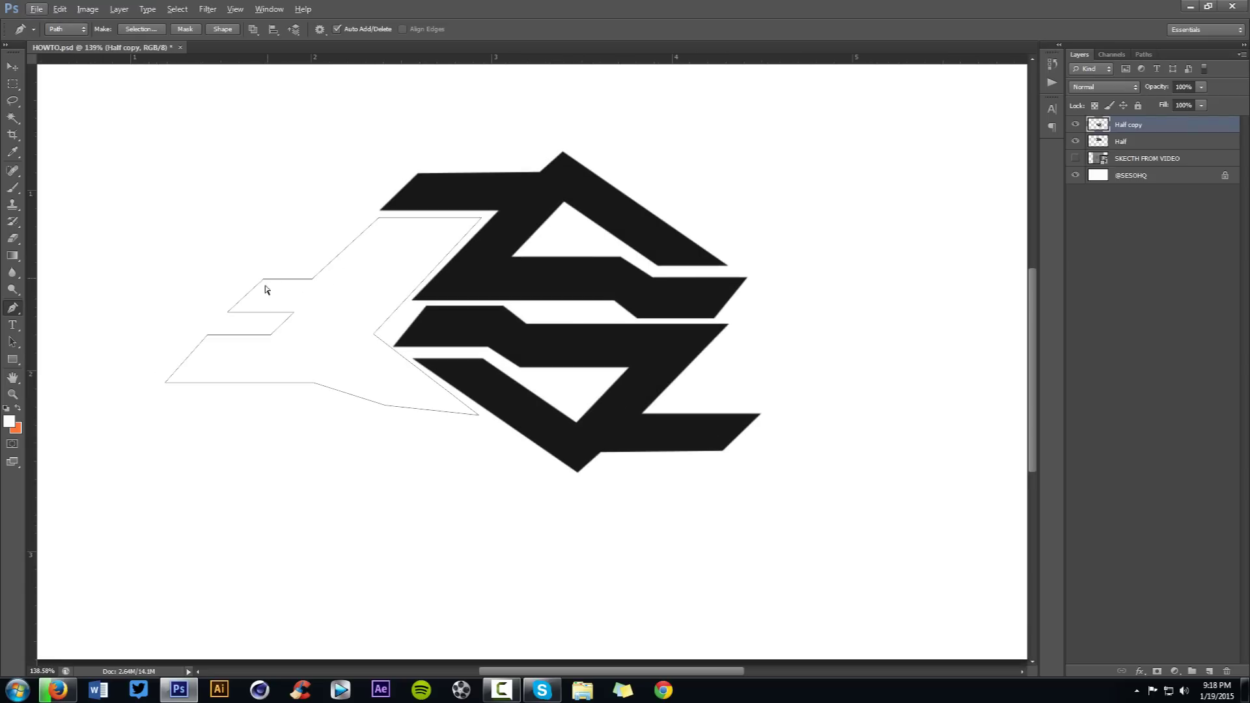
Step: Deepen the notch between the two wing feathers by moving its inner corner points toward the emblem
{"action": "left_click", "coordinate": [295, 312], "text": "ctrl"}
{"action": "left_click_drag", "start_coordinate": [272, 336], "coordinate": [329, 337]}
{"action": "key", "text": "ctrl+z"}
{"action": "left_click_drag", "start_coordinate": [311, 296], "coordinate": [370, 312]}
{"action": "scroll", "coordinate": [384, 290], "scroll_direction": "down", "scroll_amount": 3}
{"action": "scroll", "coordinate": [327, 306], "scroll_direction": "up", "scroll_amount": 3}
{"action": "left_click", "coordinate": [274, 417]}
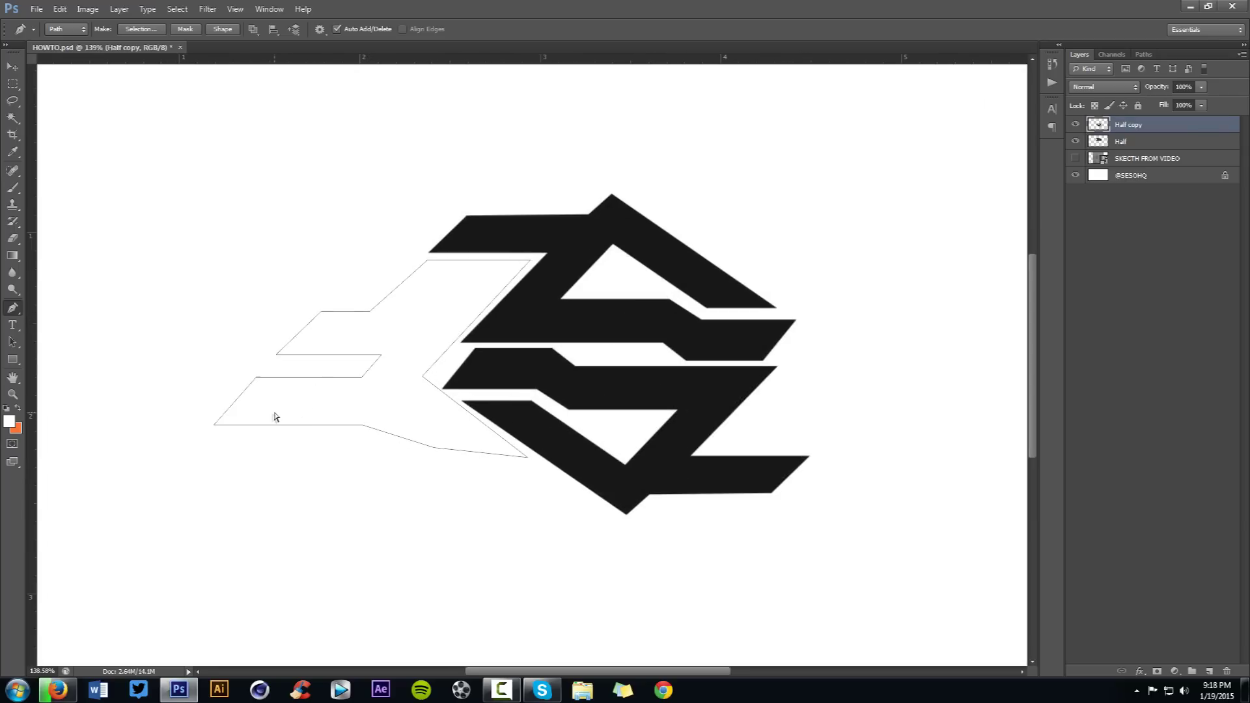
Step: Extend the wing's lower spike along the emblem's bottom edge and shift the adjoining underside points to match
{"action": "scroll", "coordinate": [410, 436], "scroll_direction": "down", "scroll_amount": 3}
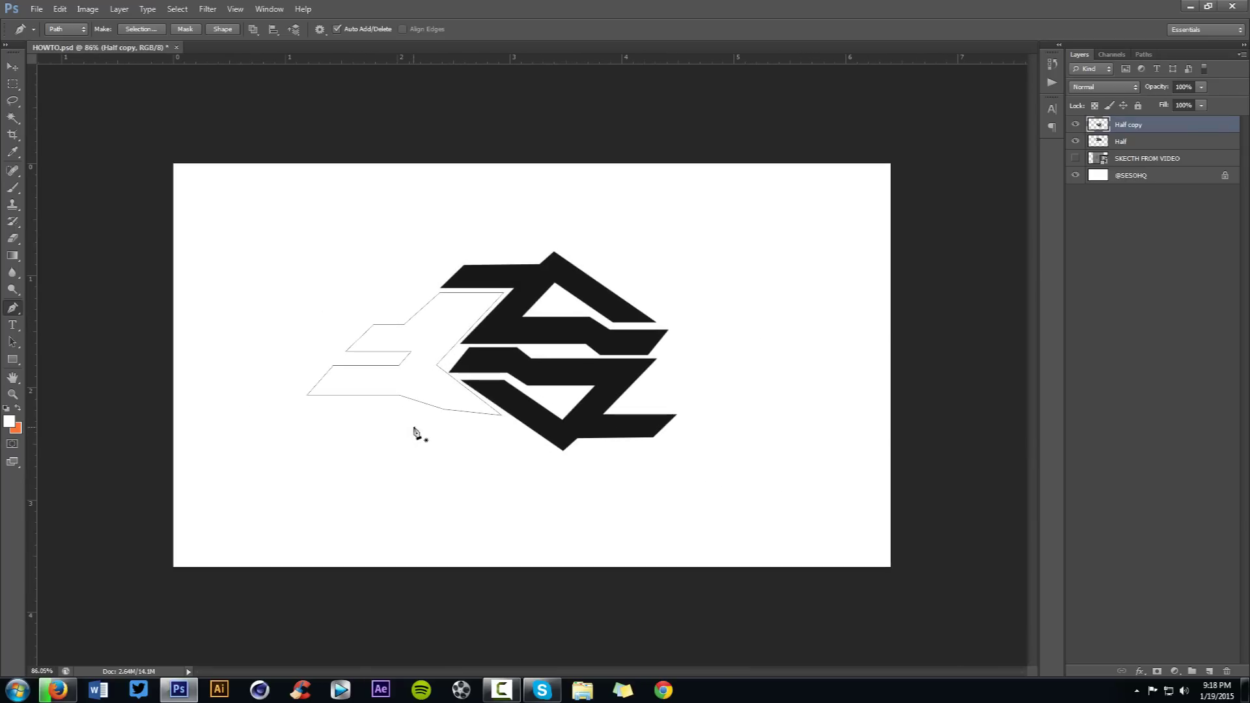
{"action": "scroll", "coordinate": [441, 414], "scroll_direction": "up", "scroll_amount": 2}
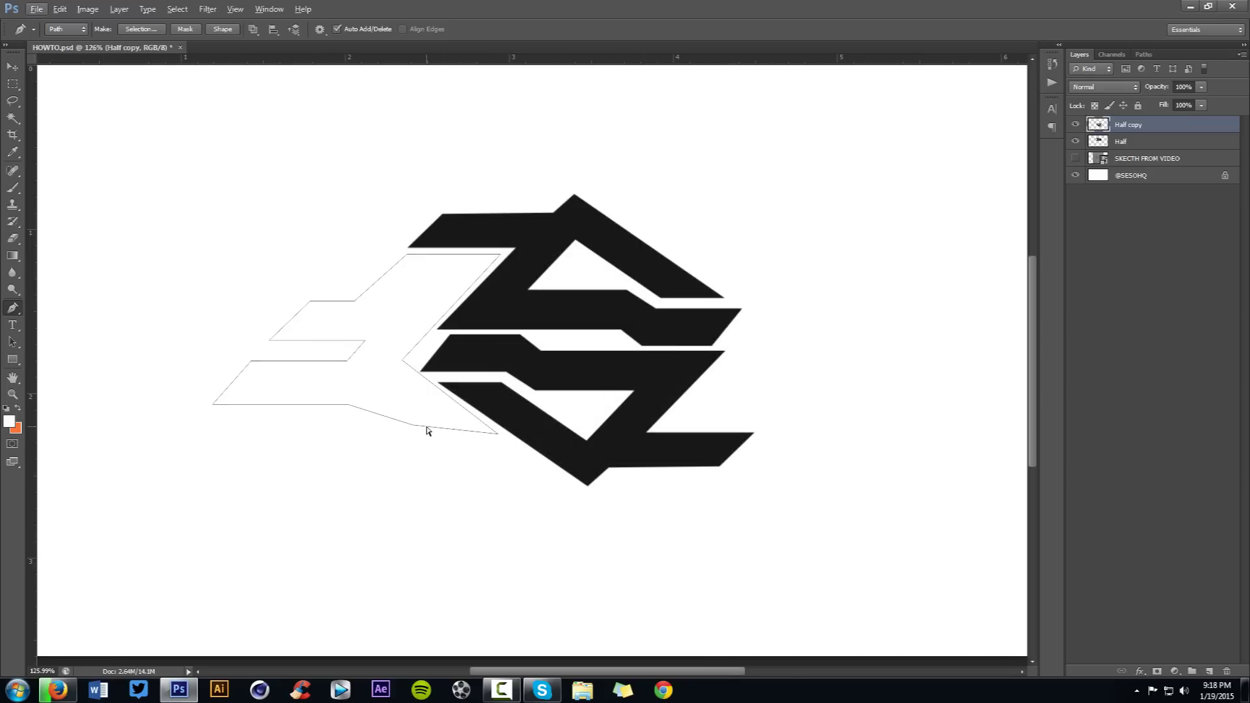
{"action": "left_click_drag", "start_coordinate": [494, 434], "coordinate": [546, 465]}
{"action": "left_click_drag", "start_coordinate": [412, 425], "coordinate": [436, 454]}
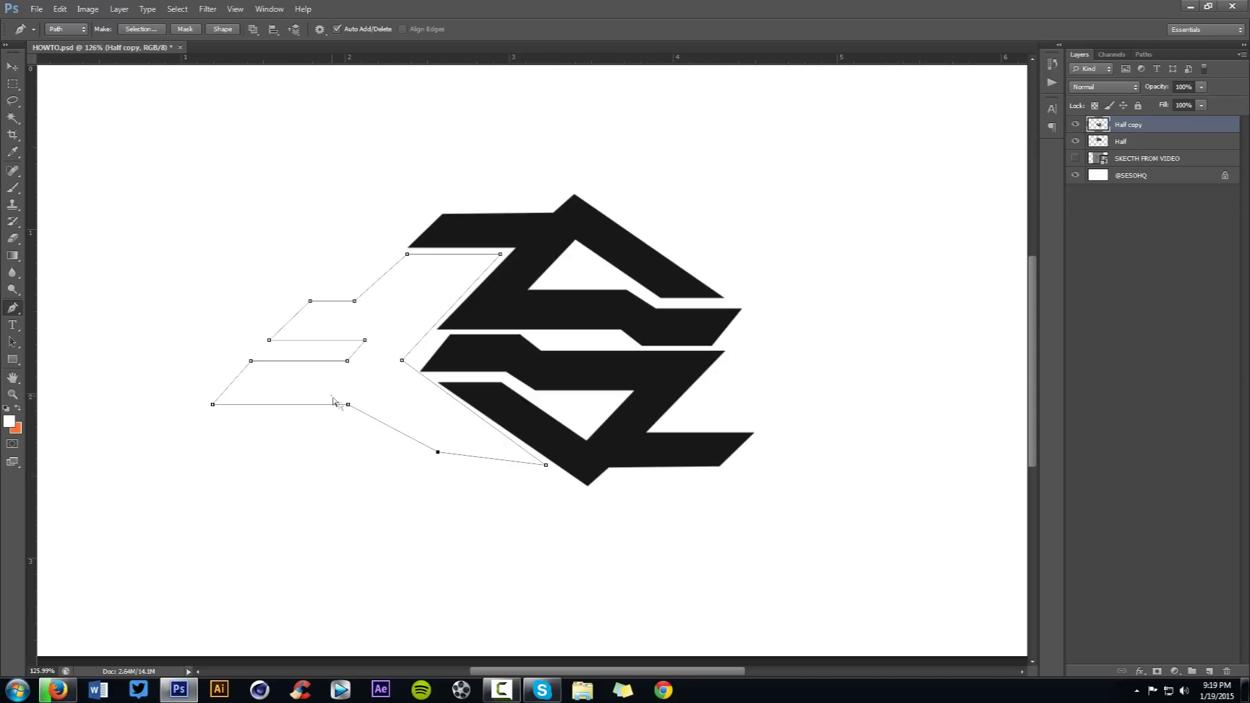
{"action": "left_click_drag", "start_coordinate": [348, 404], "coordinate": [363, 405]}
{"action": "scroll", "coordinate": [458, 445], "scroll_direction": "down", "scroll_amount": 2}
{"action": "scroll", "coordinate": [465, 444], "scroll_direction": "down", "scroll_amount": 1}
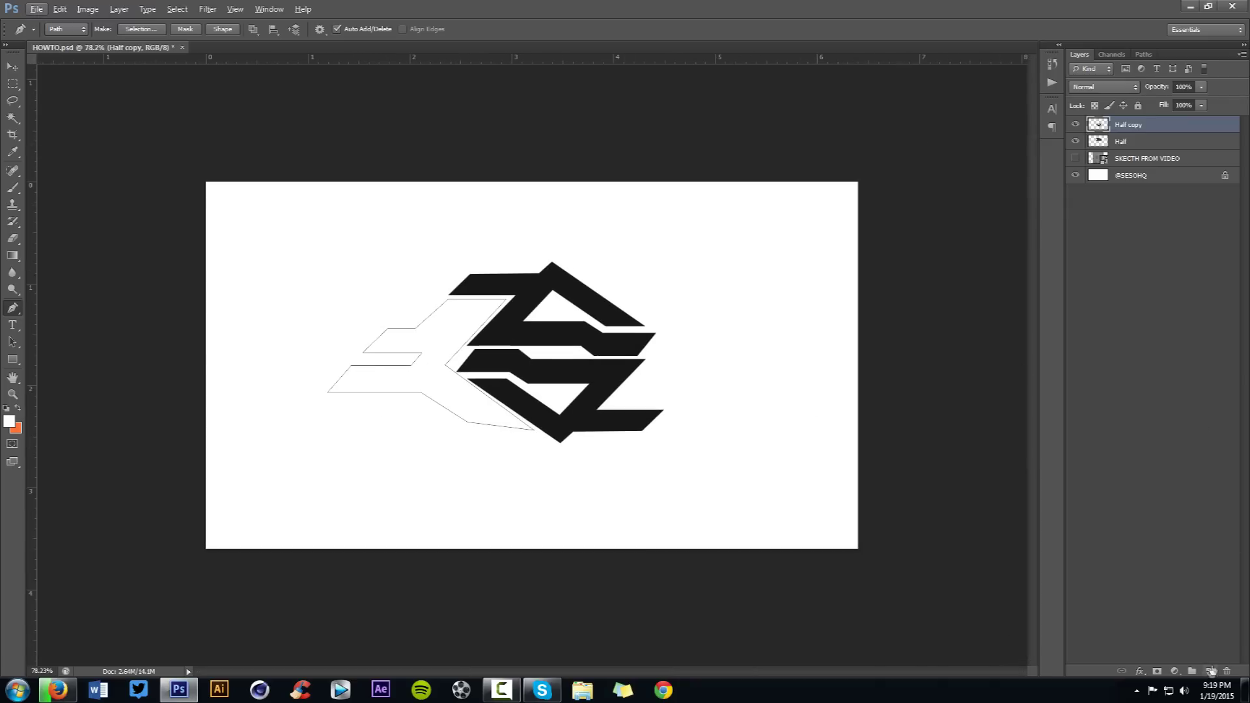
Step: Fill the wing path on a new layer with the emblem's near-black colour at 100% opacity, and delete the path
{"action": "left_click", "coordinate": [1210, 670]}
{"action": "right_click", "coordinate": [592, 282]}
{"action": "left_click", "coordinate": [643, 359]}
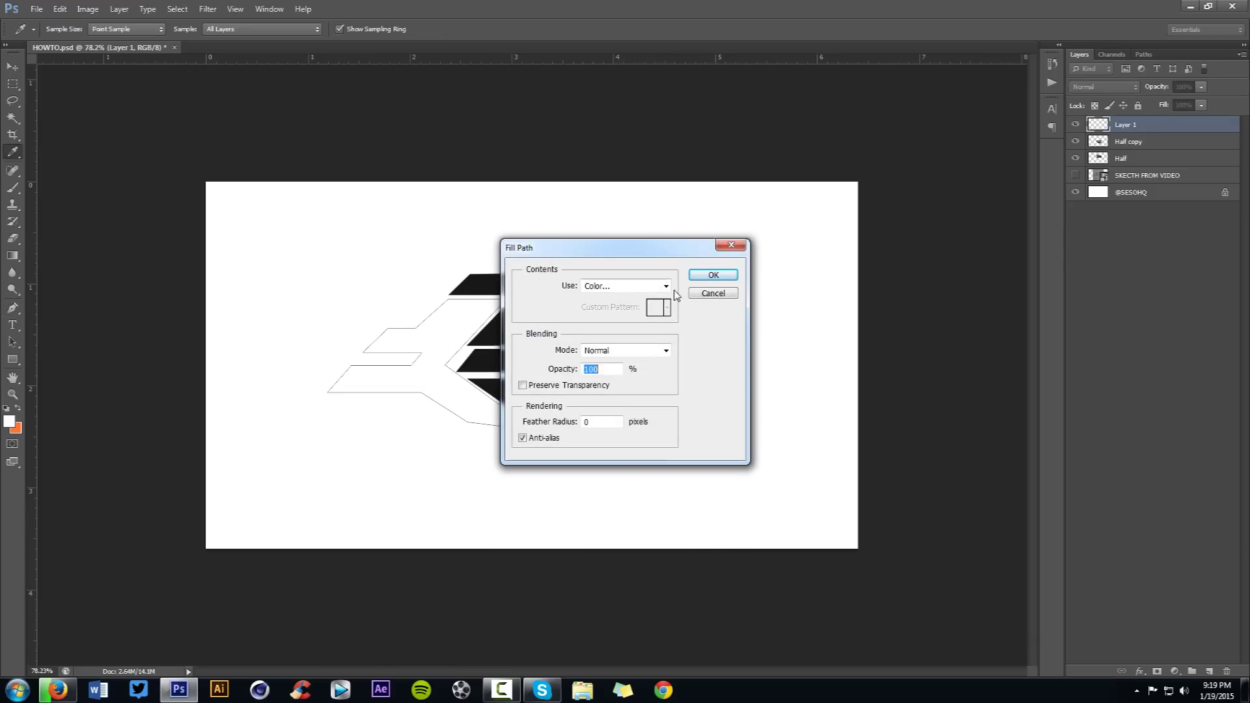
{"action": "left_click", "coordinate": [708, 279]}
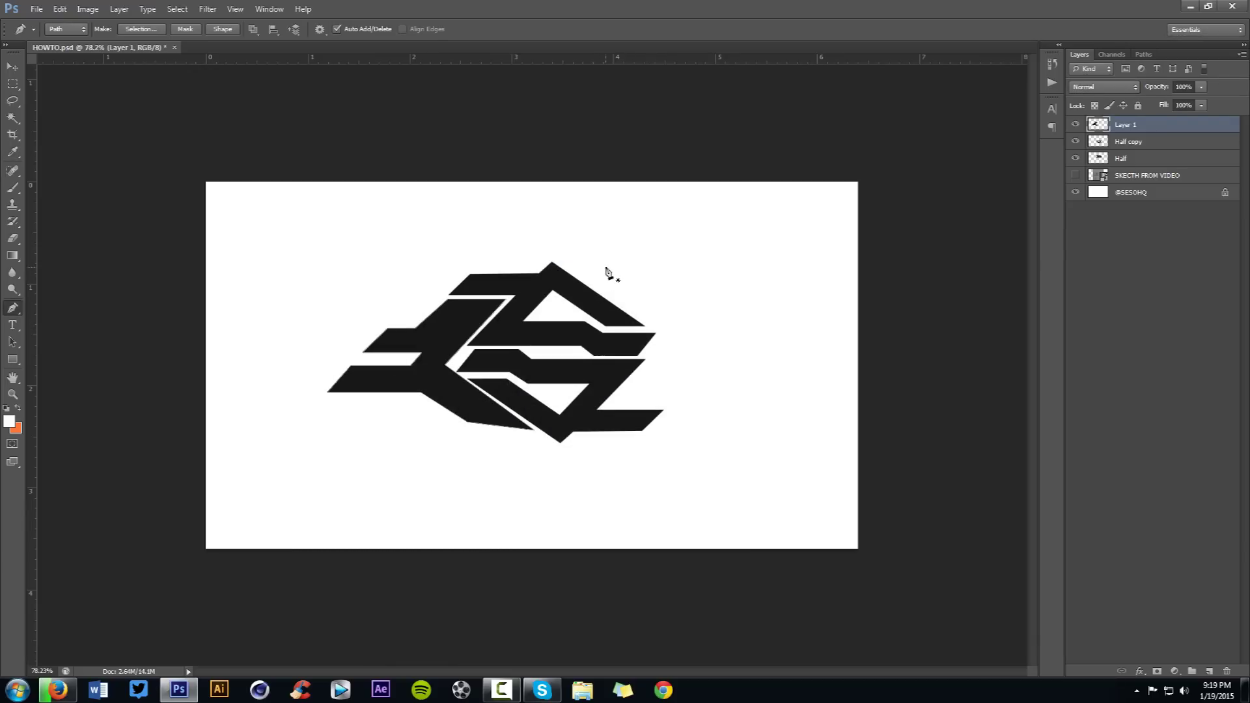
{"action": "right_click", "coordinate": [606, 269]}
{"action": "left_click", "coordinate": [641, 291]}
{"action": "key", "text": "v"}
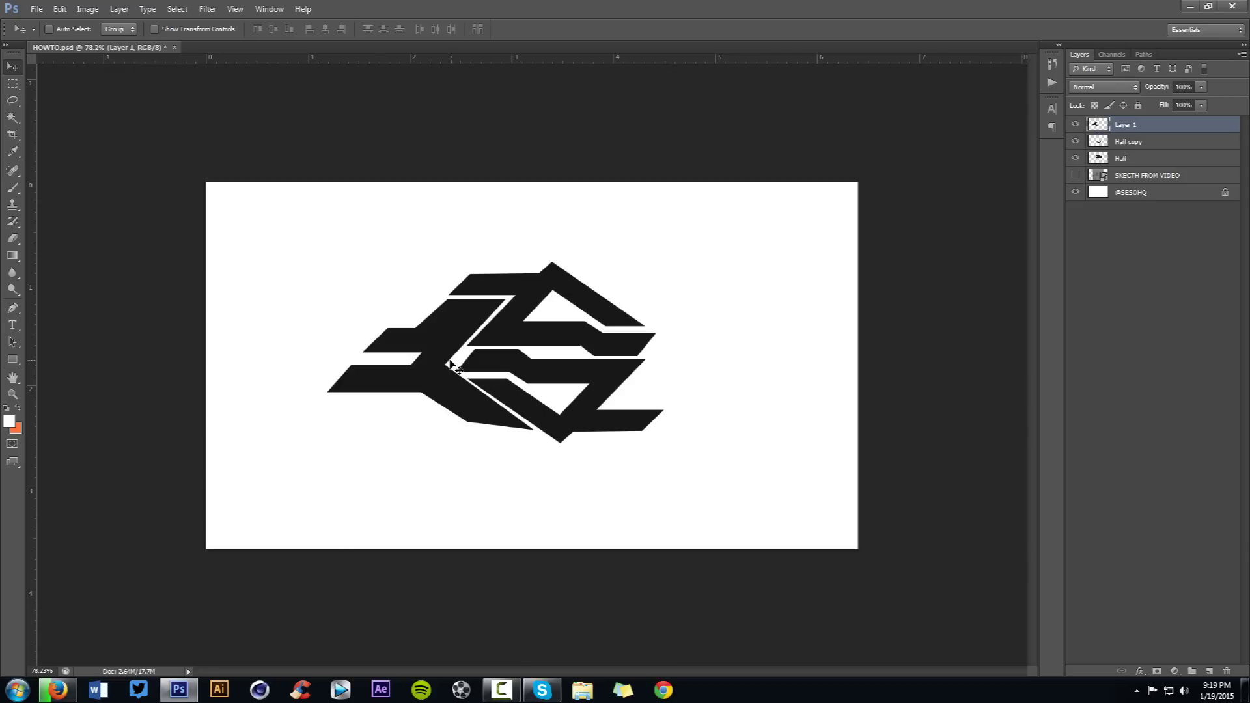
Step: Duplicate the filled wing onto the emblem's opposite side and flip the copy both horizontally and vertically
{"action": "left_click_drag", "start_coordinate": [429, 366], "coordinate": [706, 366]}
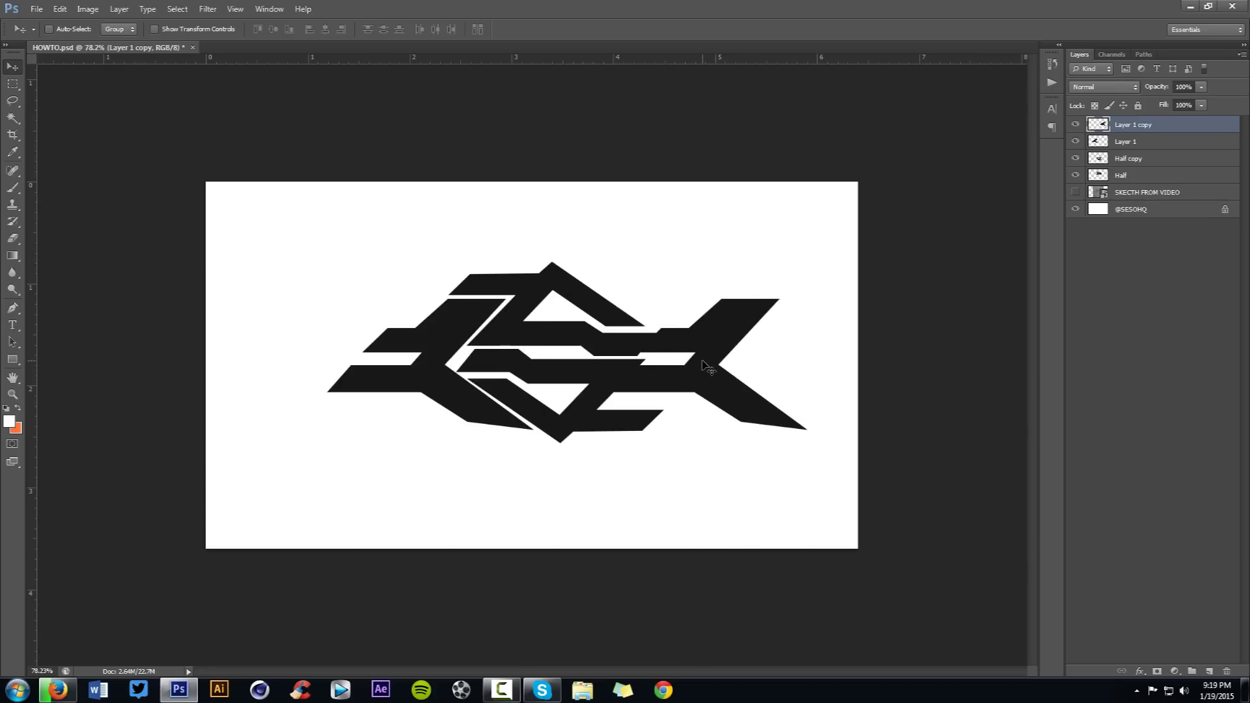
{"action": "key", "text": "ctrl+t"}
{"action": "right_click", "coordinate": [700, 361]}
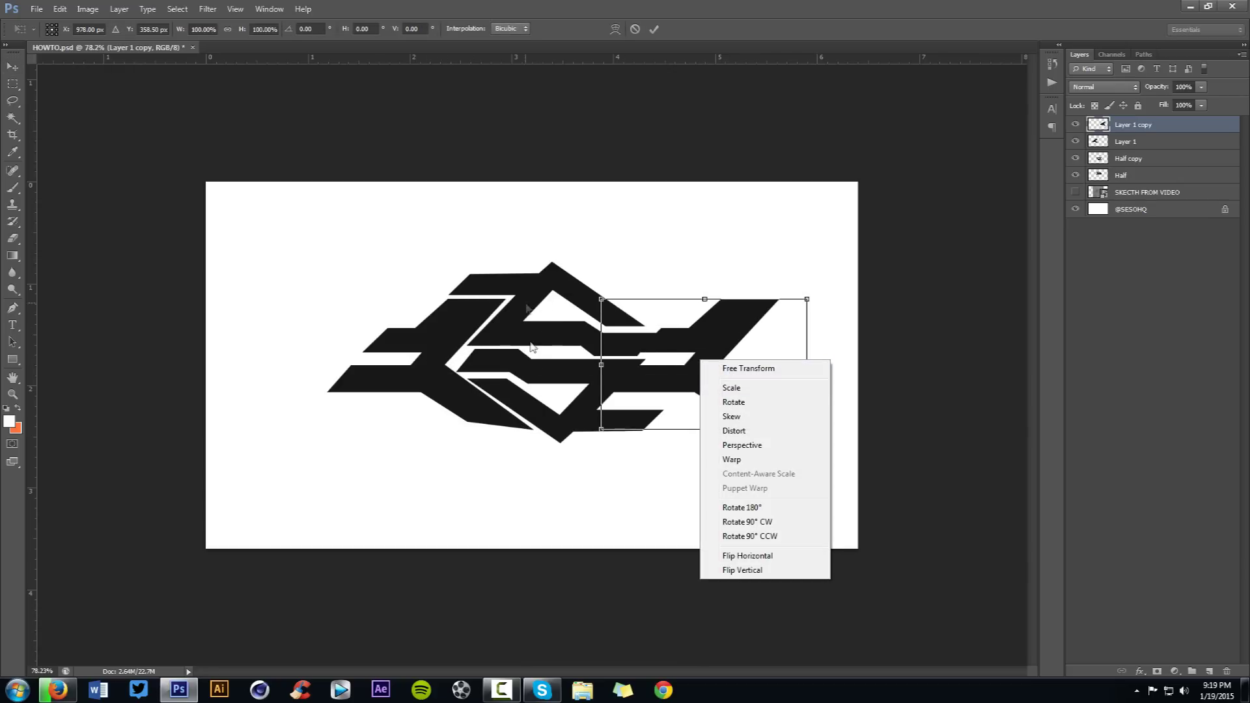
{"action": "left_click", "coordinate": [759, 558]}
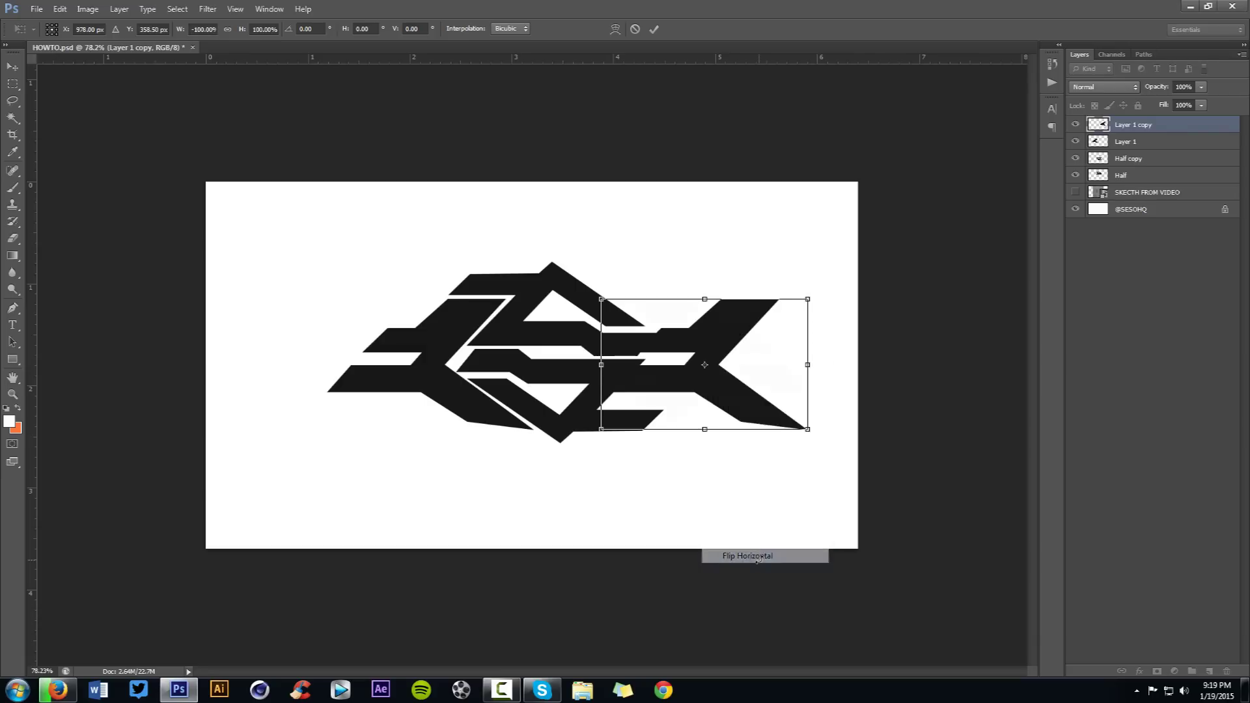
{"action": "left_click_drag", "start_coordinate": [687, 398], "coordinate": [658, 359]}
{"action": "right_click", "coordinate": [673, 386]}
{"action": "left_click", "coordinate": [729, 597]}
{"action": "key", "text": "Return"}
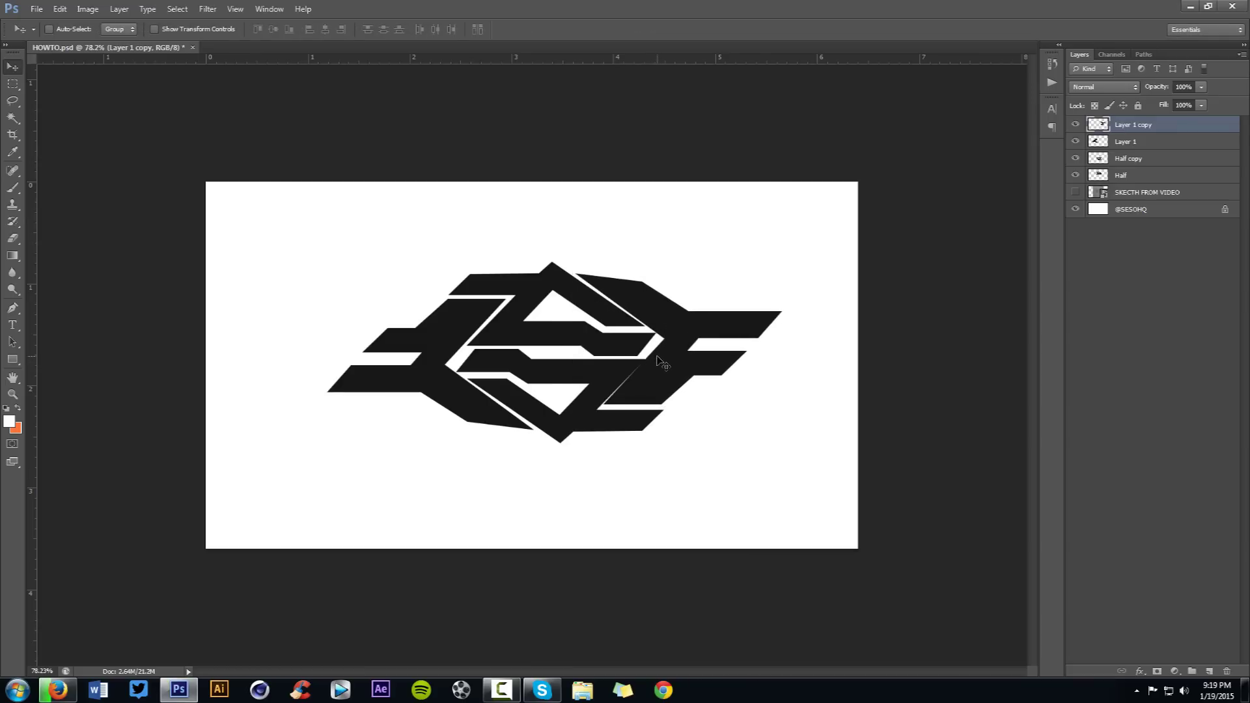
Step: Nudge the flipped wing copy to even out its gap with the emblem
{"action": "left_click_drag", "start_coordinate": [689, 365], "coordinate": [692, 366]}
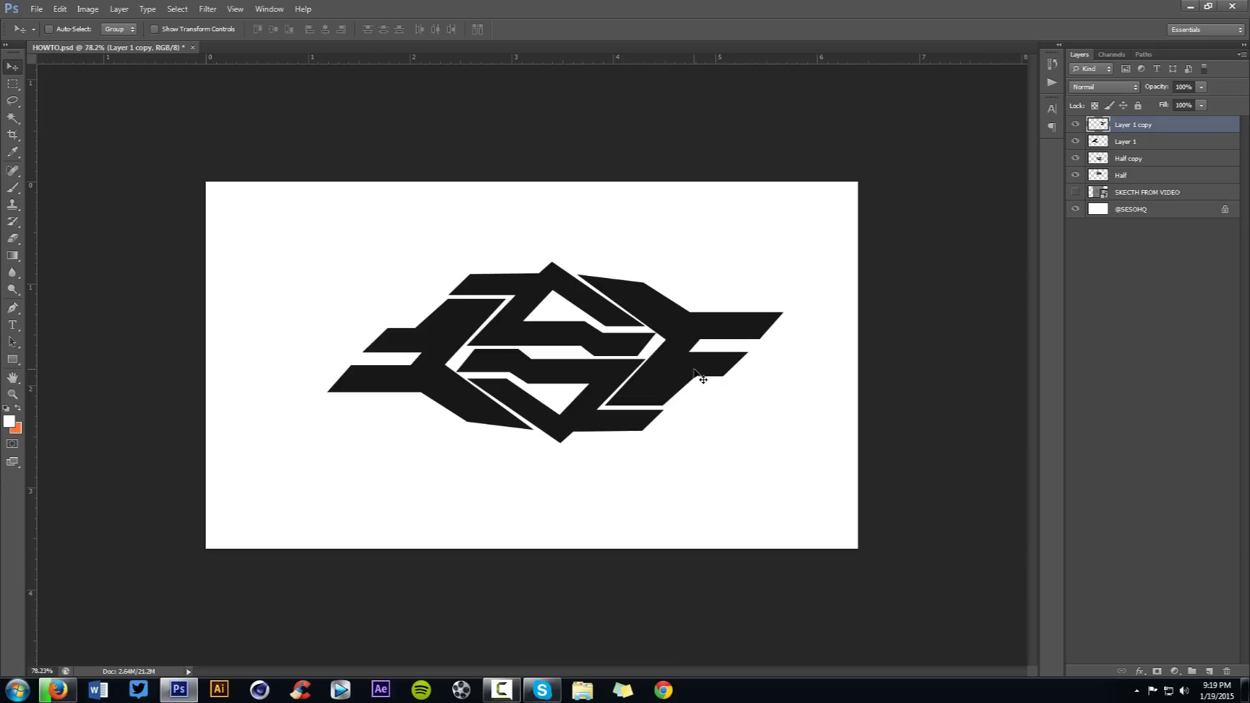
{"action": "key", "text": "Left"}
{"action": "key", "text": "Down"}
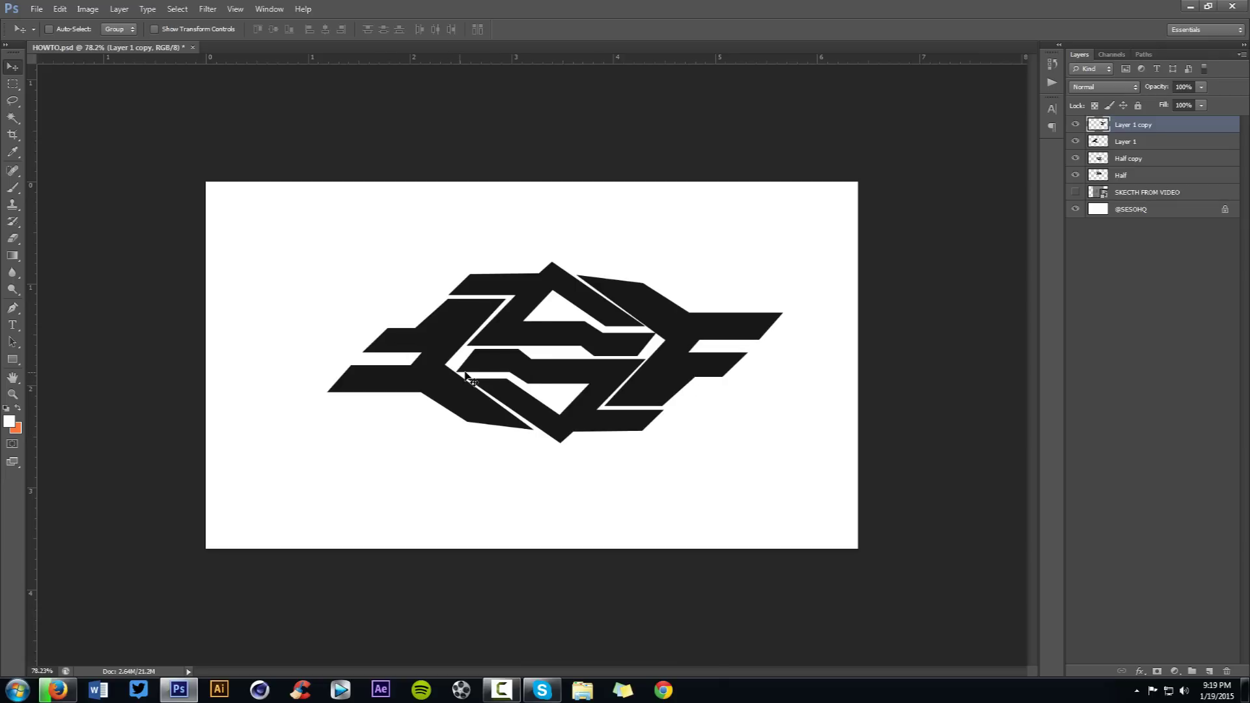
Step: Undo the wing copy, the path deletion and the fill to get back to the editable wing path
{"action": "key", "text": "ctrl+alt+z"}
{"action": "key", "text": "ctrl+alt+z"}
{"action": "key", "text": "ctrl+alt+z"}
{"action": "key", "text": "ctrl+alt+z"}
{"action": "key", "text": "ctrl+alt+z"}
{"action": "key", "text": "ctrl+alt+z"}
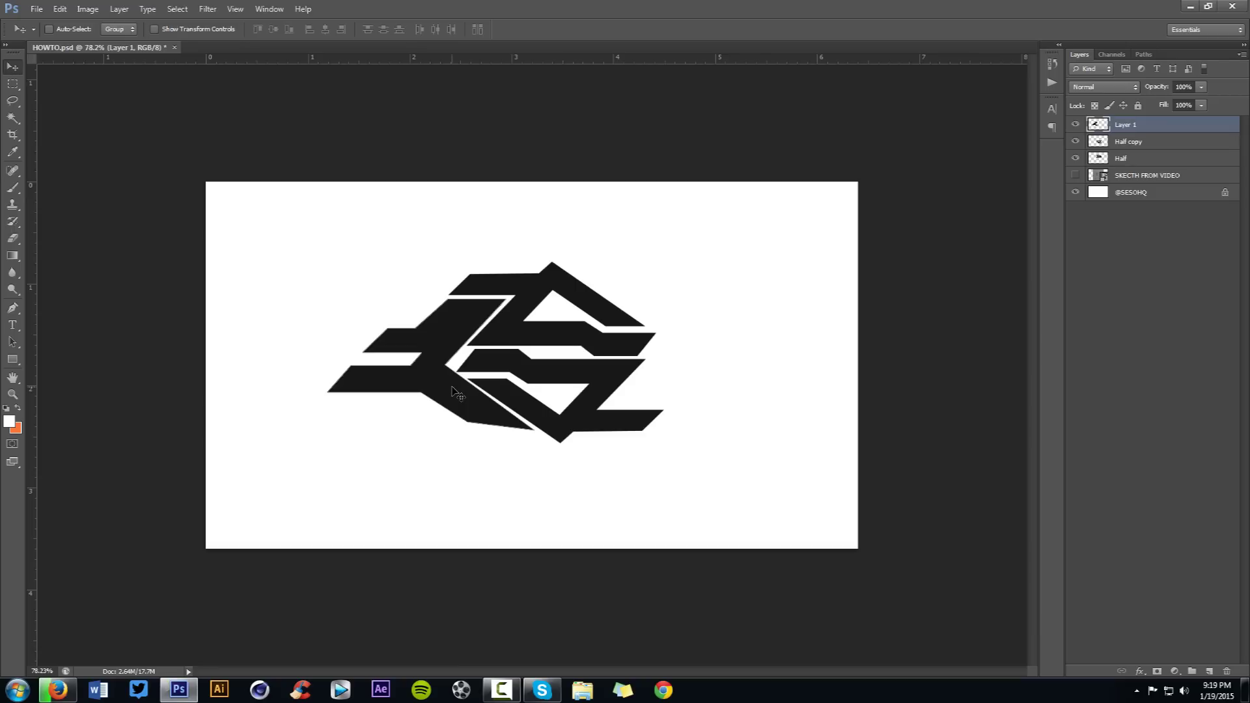
Step: Move the wing path's inner corner point slightly outward, away from the emblem
{"action": "key", "text": "p"}
{"action": "key", "text": "ctrl+plus"}
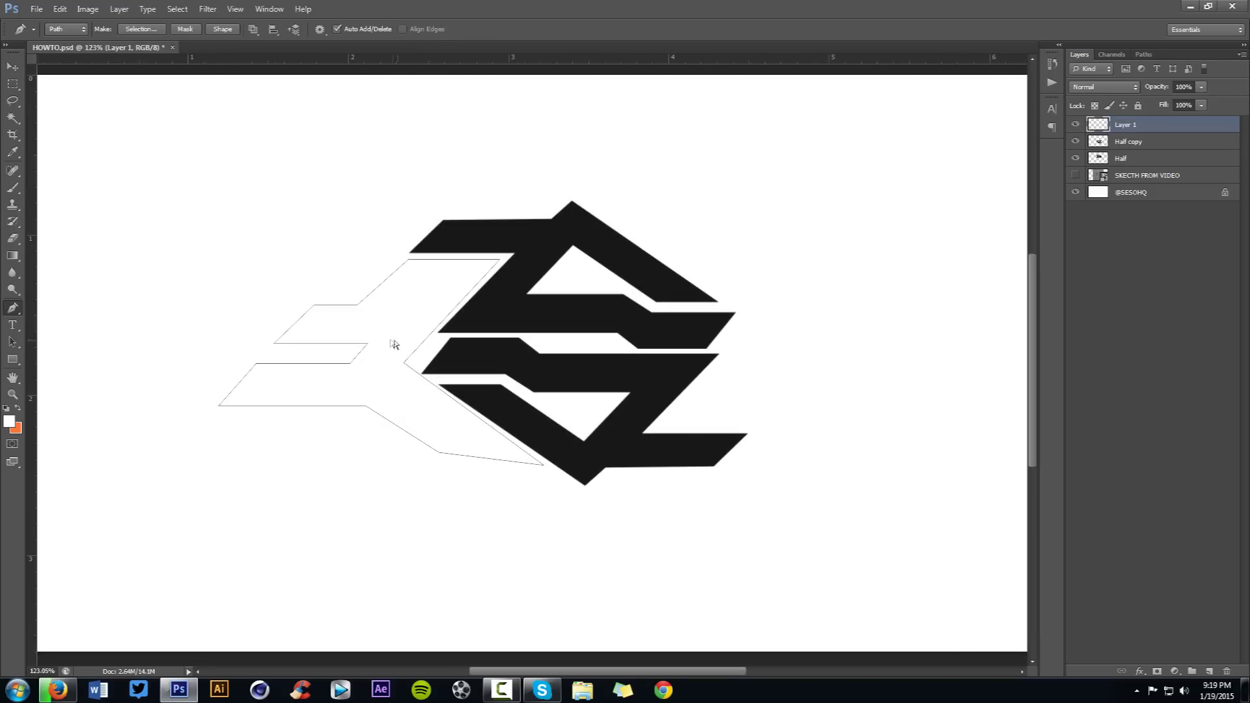
{"action": "left_click_drag", "start_coordinate": [403, 362], "coordinate": [398, 364]}
Step: Duplicate the wing path on the emblem's opposite side and flip the copy both horizontally and vertically
{"action": "left_click_drag", "start_coordinate": [399, 364], "coordinate": [870, 361]}
{"action": "key", "text": "ctrl+t"}
{"action": "right_click", "coordinate": [869, 361]}
{"action": "left_click", "coordinate": [912, 558]}
{"action": "right_click", "coordinate": [854, 436]}
{"action": "left_click", "coordinate": [902, 648]}
{"action": "key", "text": "Return"}
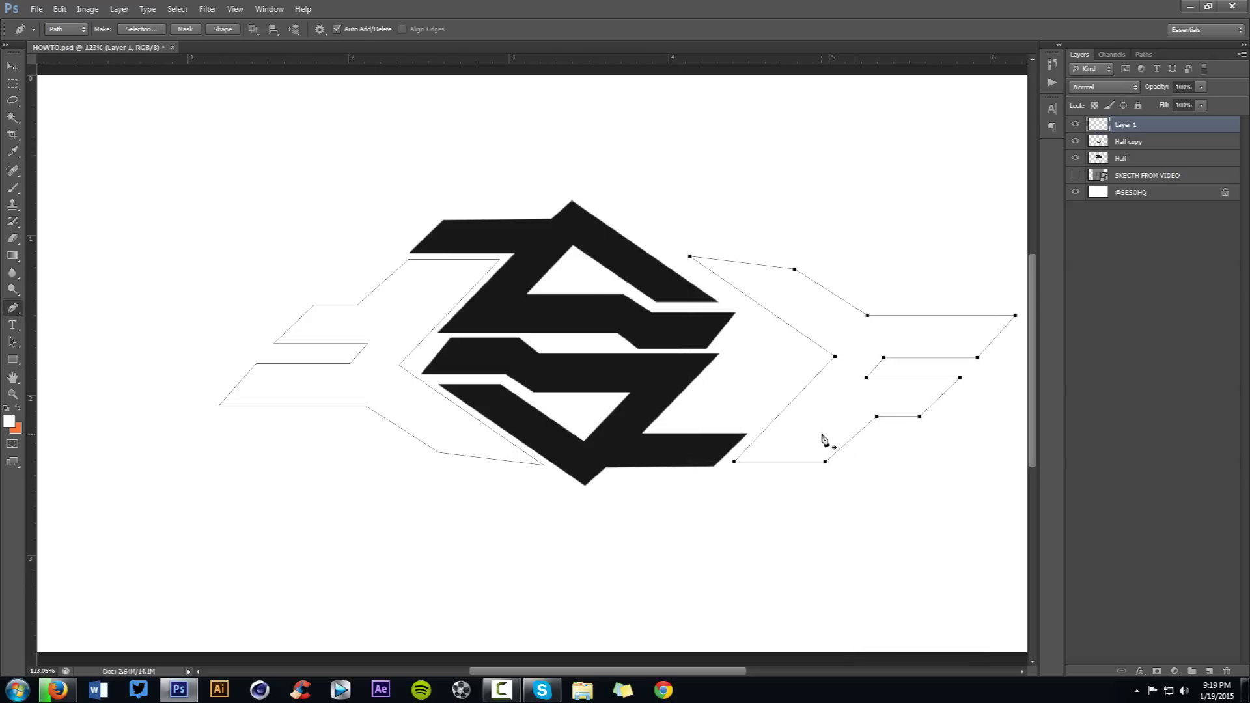
Step: Fit the flipped wing path against the emblem's free side, adjusting it to leave a narrow, even gap
{"action": "left_click_drag", "start_coordinate": [829, 355], "coordinate": [751, 328]}
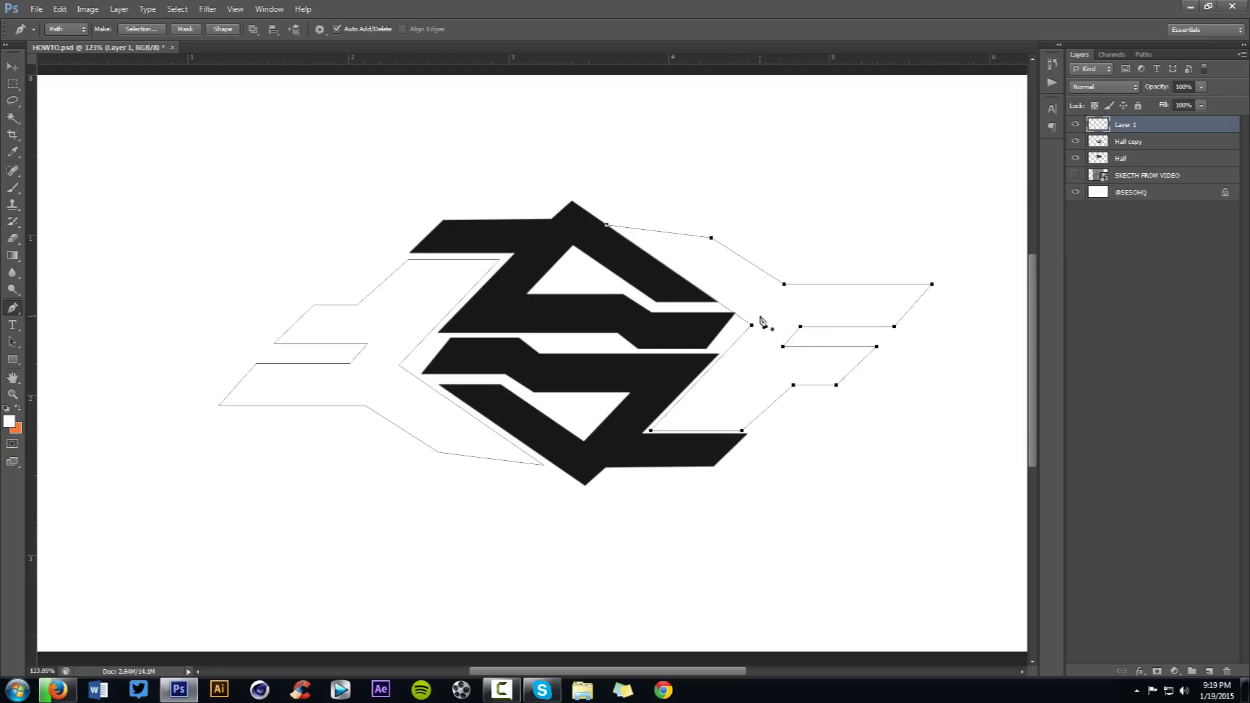
{"action": "left_click", "coordinate": [614, 224]}
{"action": "left_click_drag", "start_coordinate": [751, 325], "coordinate": [754, 320]}
{"action": "left_click", "coordinate": [755, 335], "text": "ctrl"}
{"action": "left_click_drag", "start_coordinate": [755, 321], "coordinate": [757, 323]}
Step: Fill both wing paths with the emblem's near-black colour on Layer 1 and delete the paths
{"action": "right_click", "coordinate": [780, 256]}
{"action": "left_click", "coordinate": [813, 333]}
{"action": "left_click", "coordinate": [717, 274]}
{"action": "right_click", "coordinate": [763, 210]}
{"action": "left_click", "coordinate": [798, 231]}
{"action": "key", "text": "v"}
{"action": "scroll", "coordinate": [795, 237], "scroll_direction": "down", "scroll_amount": 5, "text": "alt"}
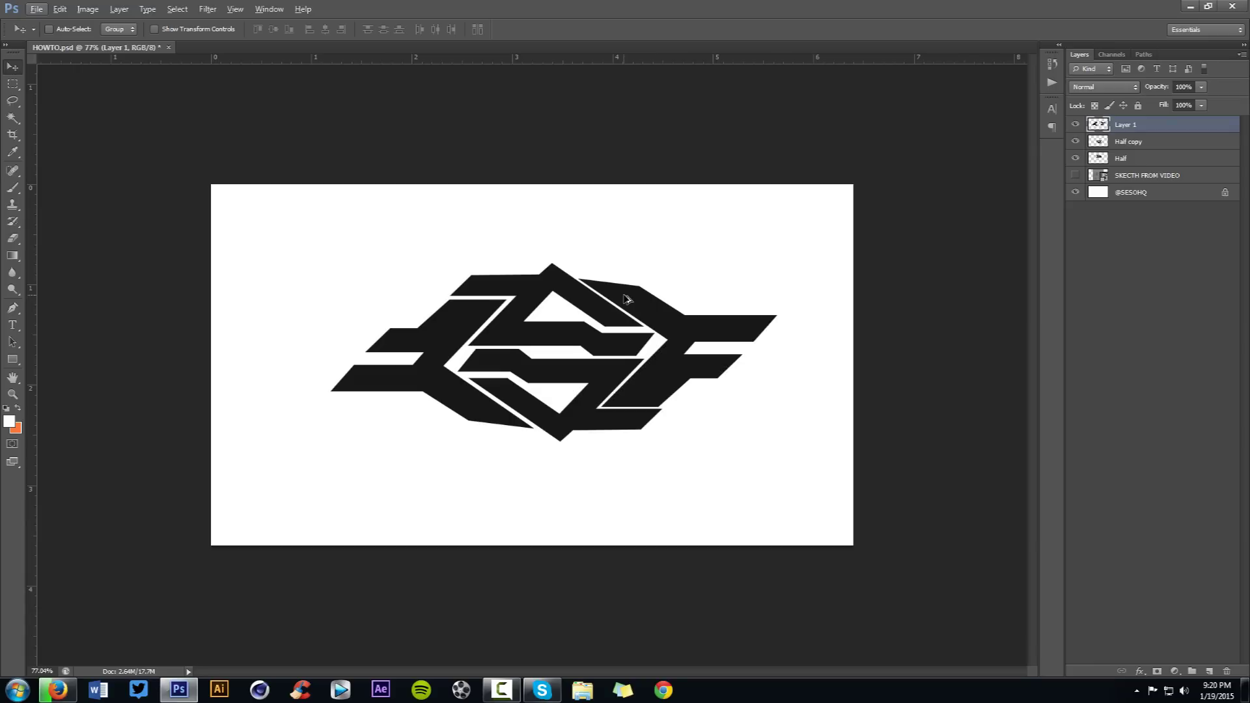
Step: Select the three logo shape layers and toggle their visibility against the sketch layer to compare the logo with the drawing
{"action": "left_click", "coordinate": [1125, 158], "text": "shift"}
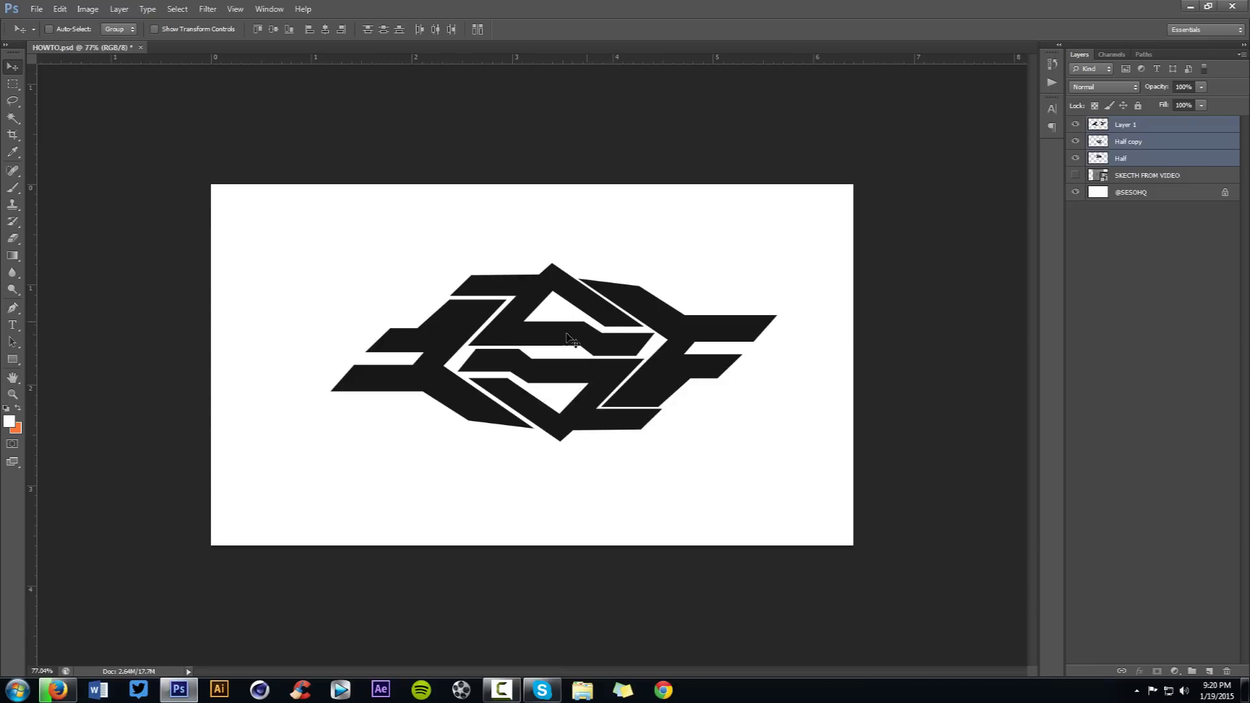
{"action": "left_click", "coordinate": [1075, 176]}
{"action": "left_click_drag", "start_coordinate": [1075, 158], "coordinate": [1074, 125]}
{"action": "scroll", "coordinate": [548, 322], "scroll_direction": "up", "scroll_amount": 4}
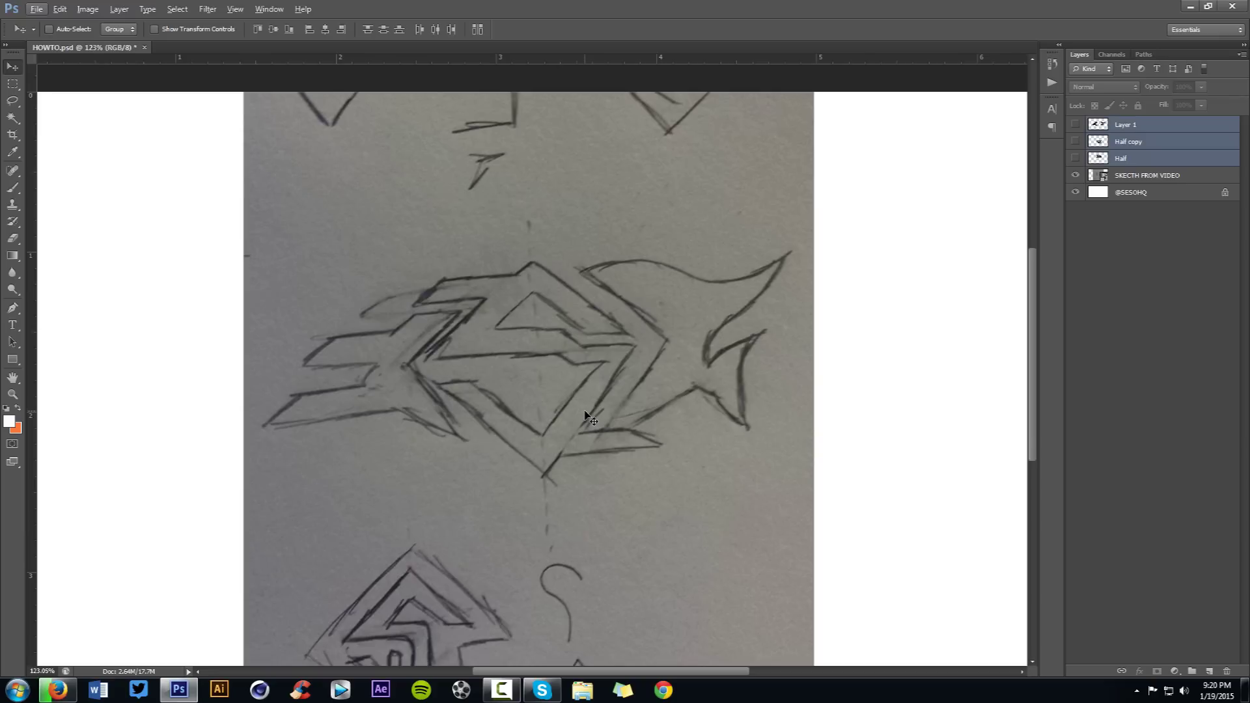
{"action": "left_click", "coordinate": [1075, 175]}
{"action": "left_click_drag", "start_coordinate": [1075, 159], "coordinate": [1078, 128]}
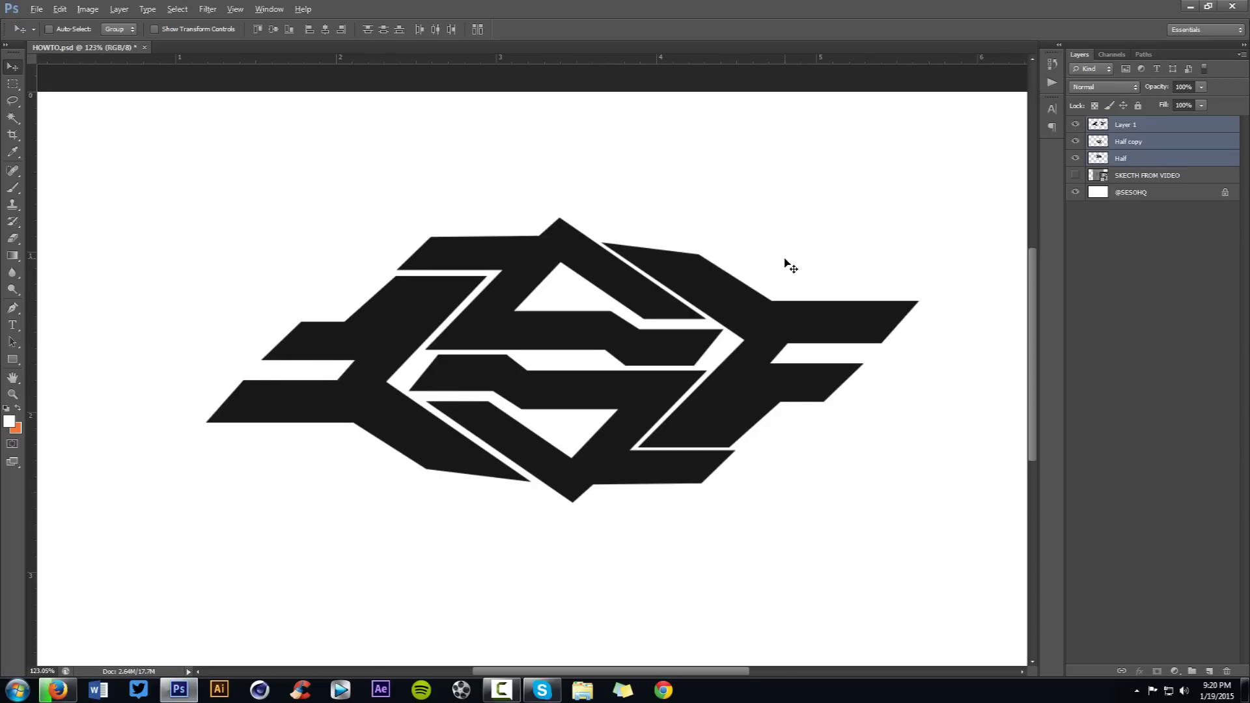
{"action": "scroll", "coordinate": [566, 322], "scroll_direction": "down", "scroll_amount": 2}
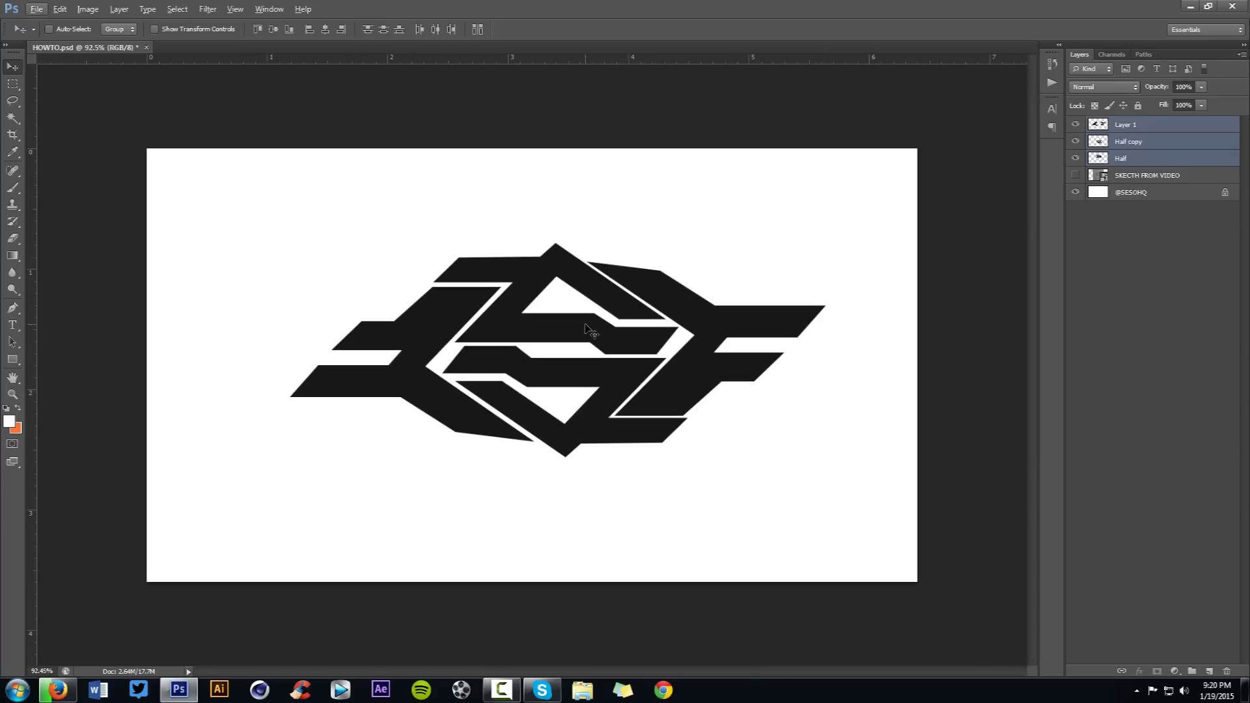